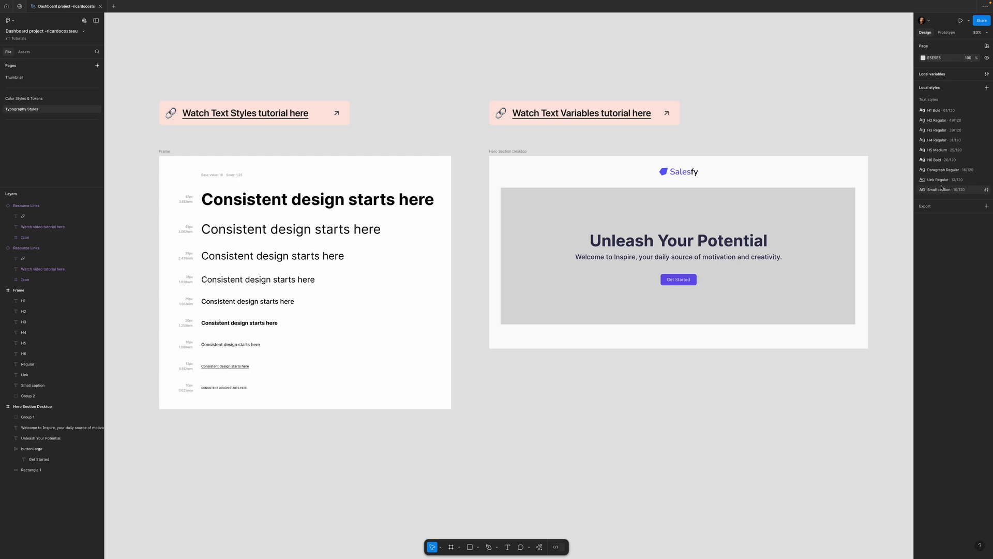
# - Inspect the properties of the H1 Bold text style applied to the hero heading "Unleash Your Potential"
pyautogui.hscroll(2, 673, 134)
pyautogui.scroll(1, 673, 134)
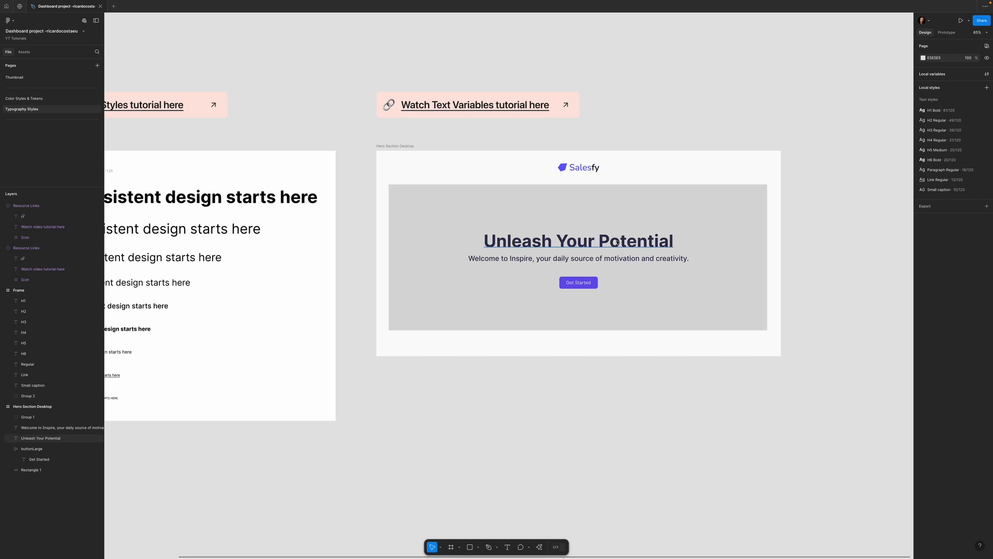
pyautogui.click(551, 249)
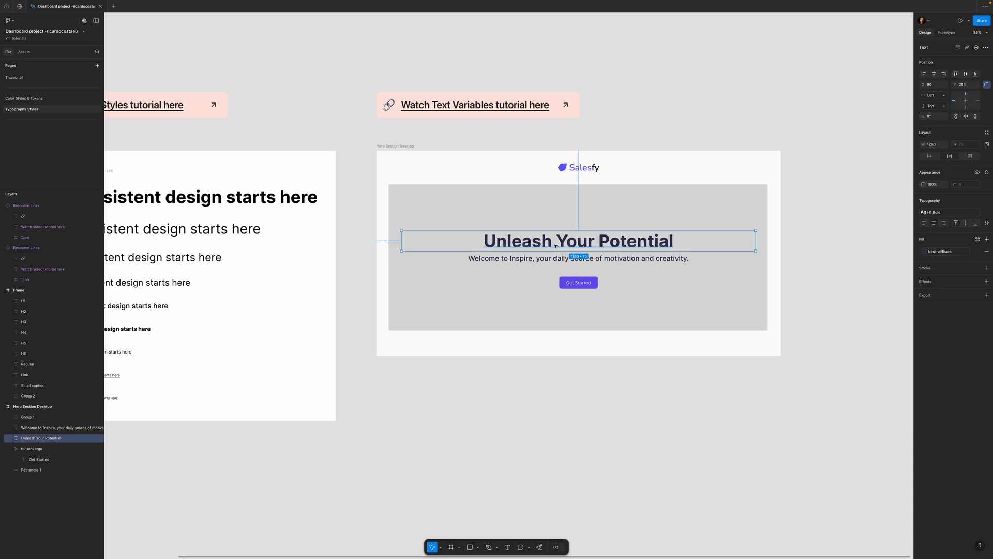
pyautogui.click(946, 214)
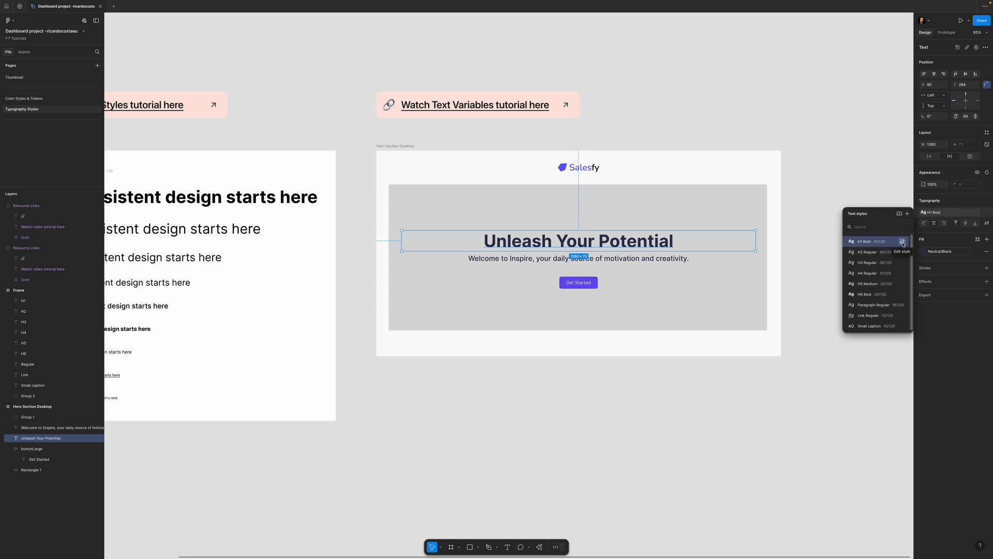
pyautogui.click(903, 242)
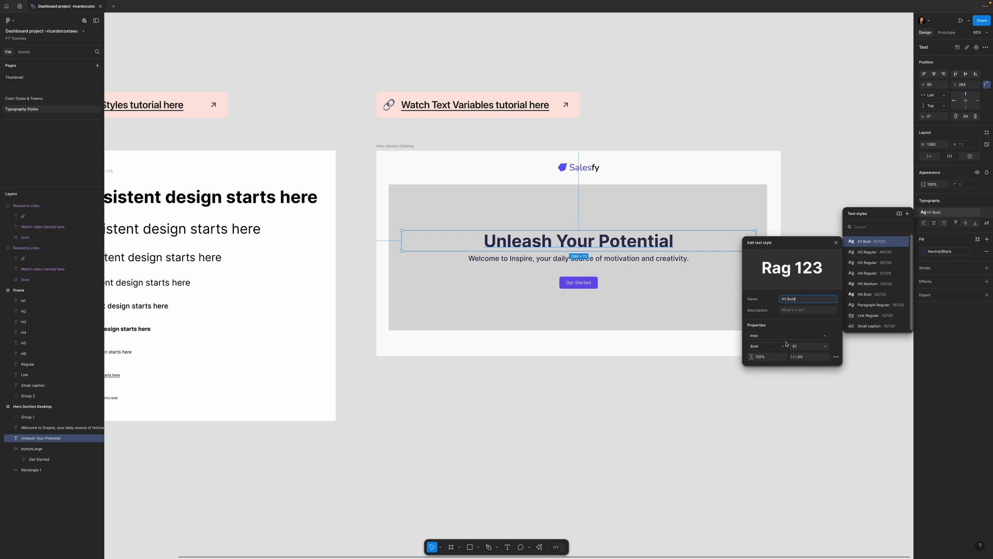
pyautogui.click(836, 243)
pyautogui.click(898, 162)
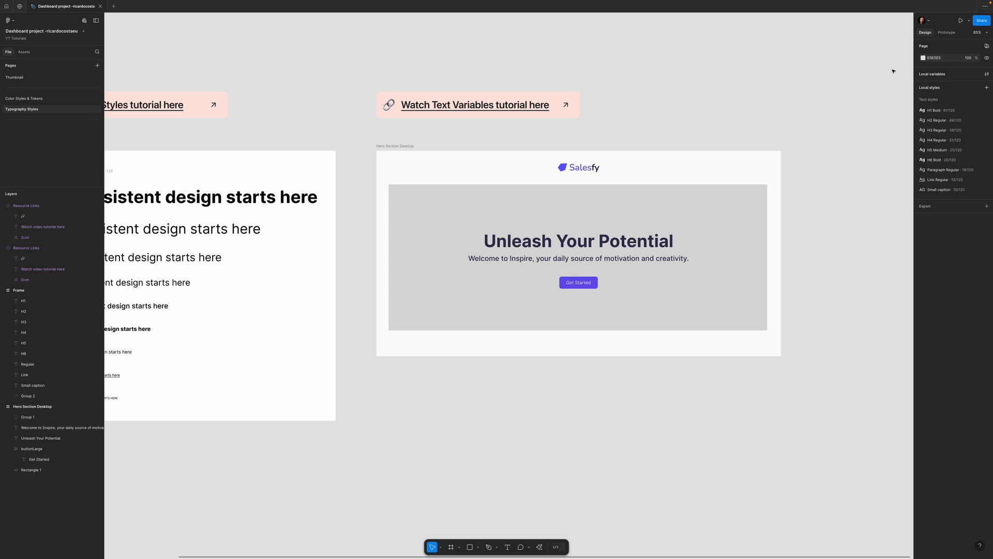
# - Create a new local variable collection named Typography
pyautogui.click(987, 74)
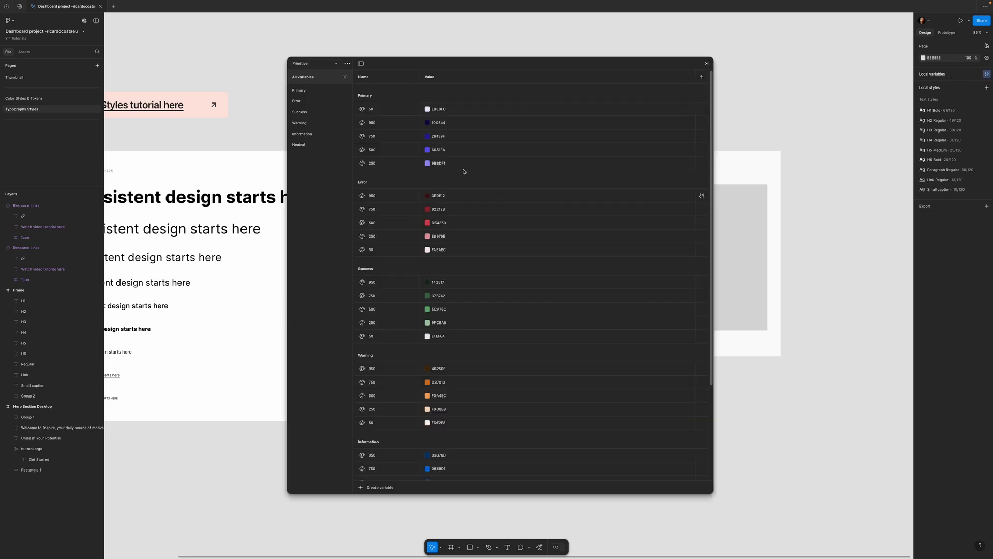
pyautogui.moveTo(609, 56); pyautogui.dragTo(612, 59)
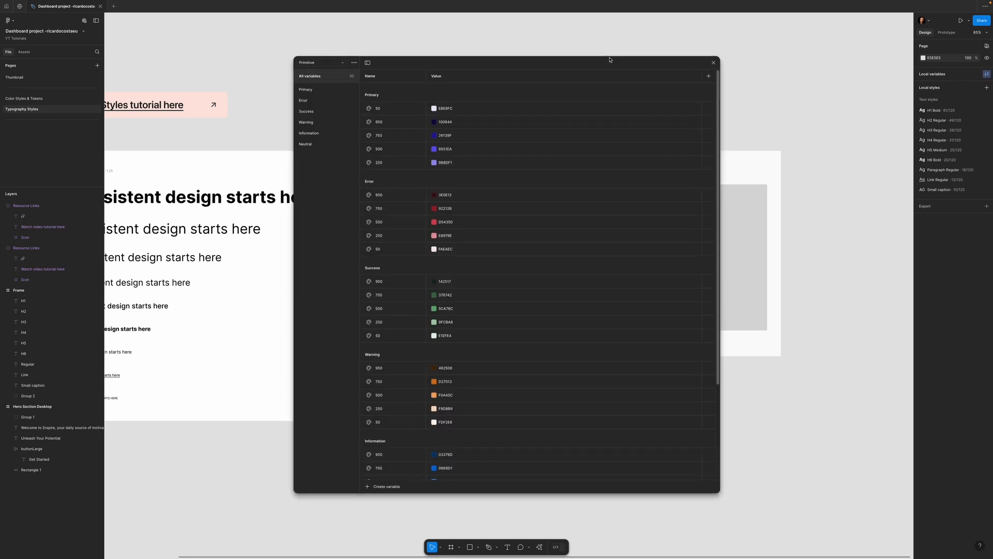
pyautogui.click(354, 63)
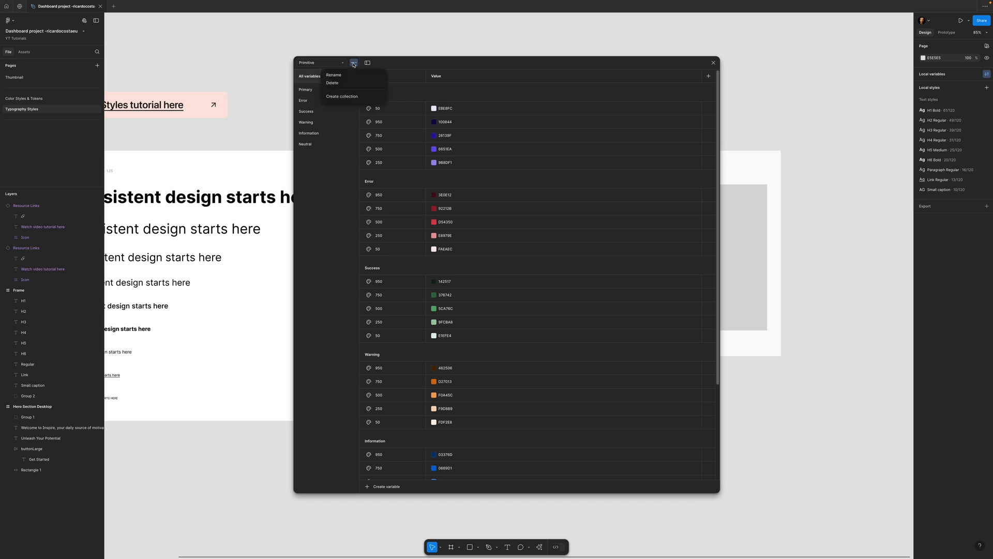
pyautogui.click(350, 97)
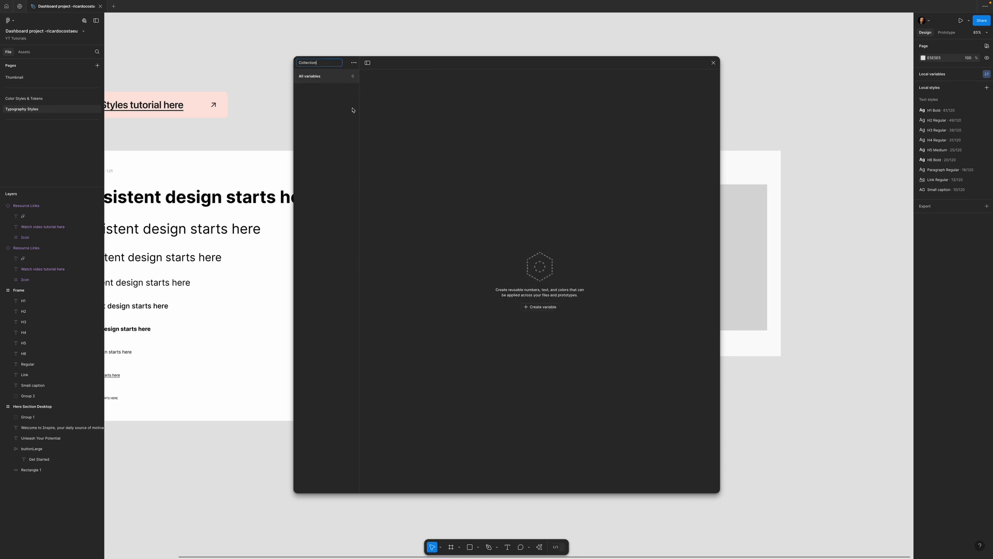
pyautogui.hotkey('ctrl', 'a')
pyautogui.write('Typography')
pyautogui.press('Return')
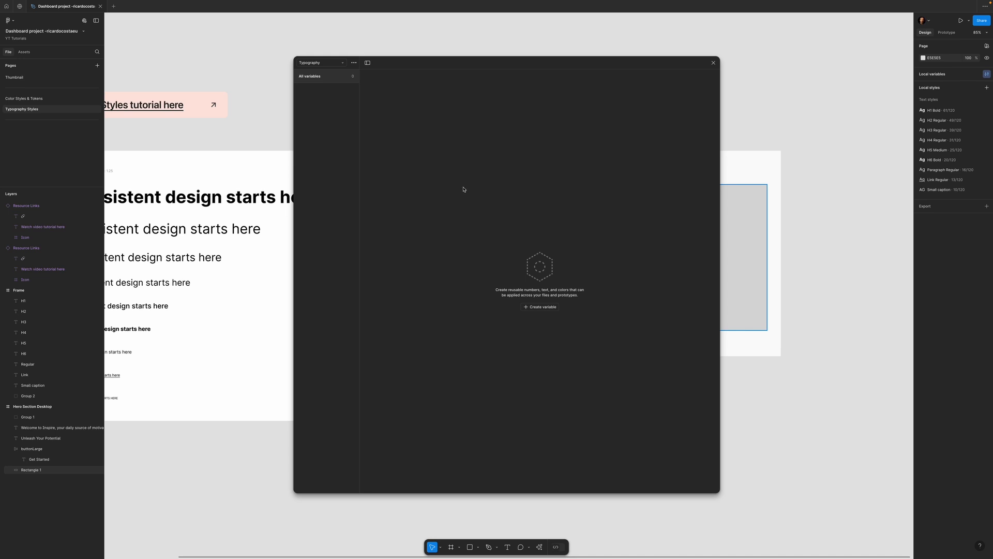
# - Create a string variable Typeface/Family/Heading in the Typography collection with the value Inter
pyautogui.click(538, 309)
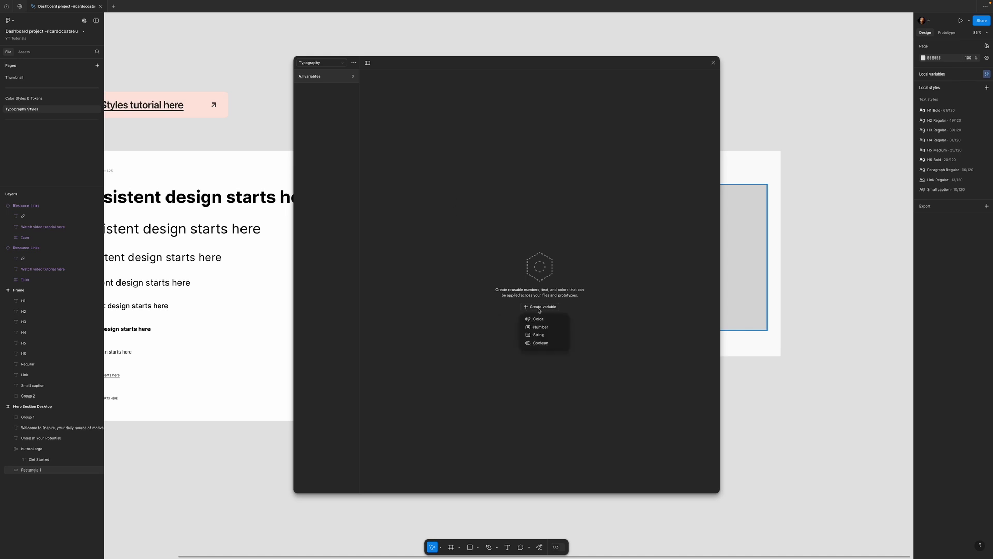
pyautogui.click(538, 335)
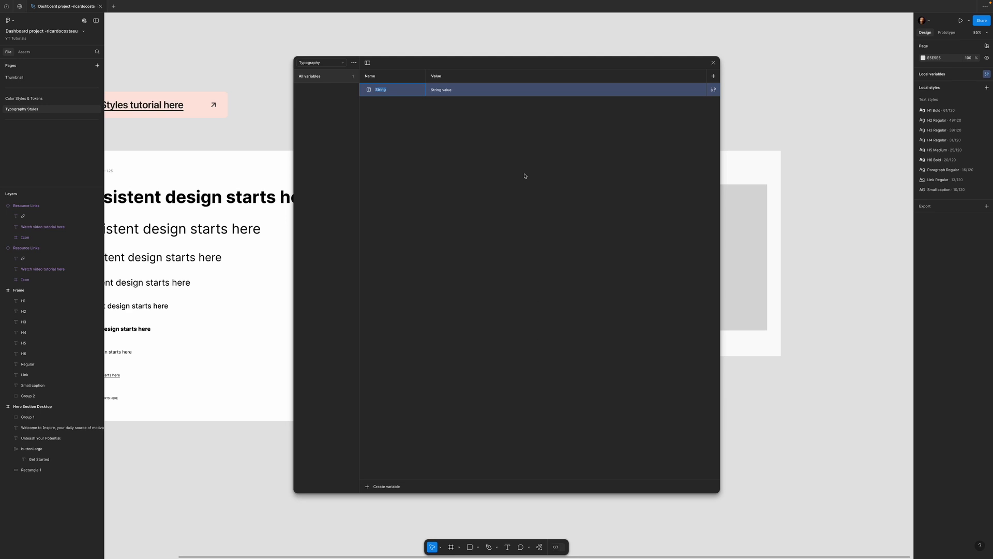
pyautogui.write('Typ')
pyautogui.write('in')
pyautogui.write('g')
pyautogui.press('Return')
pyautogui.click(442, 109)
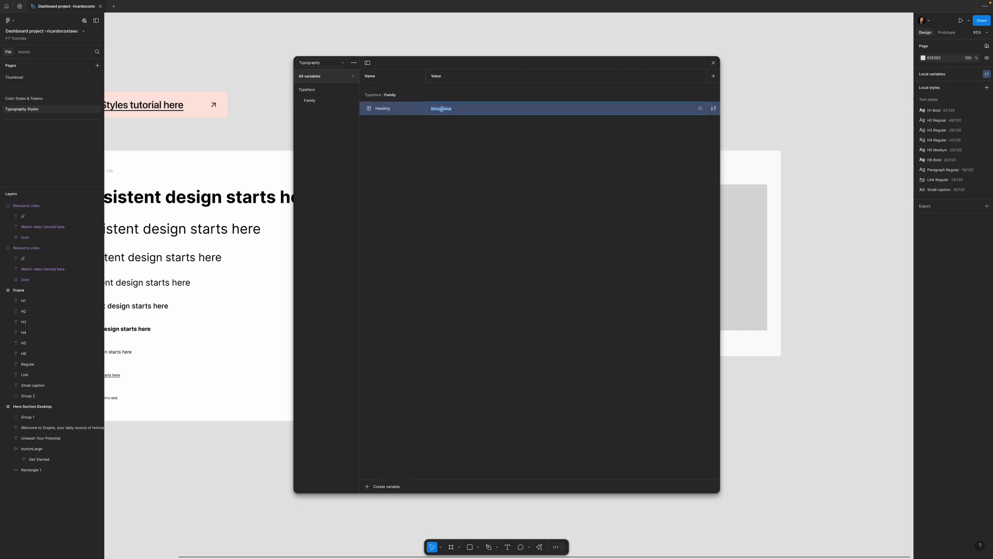
pyautogui.write('Inter')
pyautogui.click(512, 128)
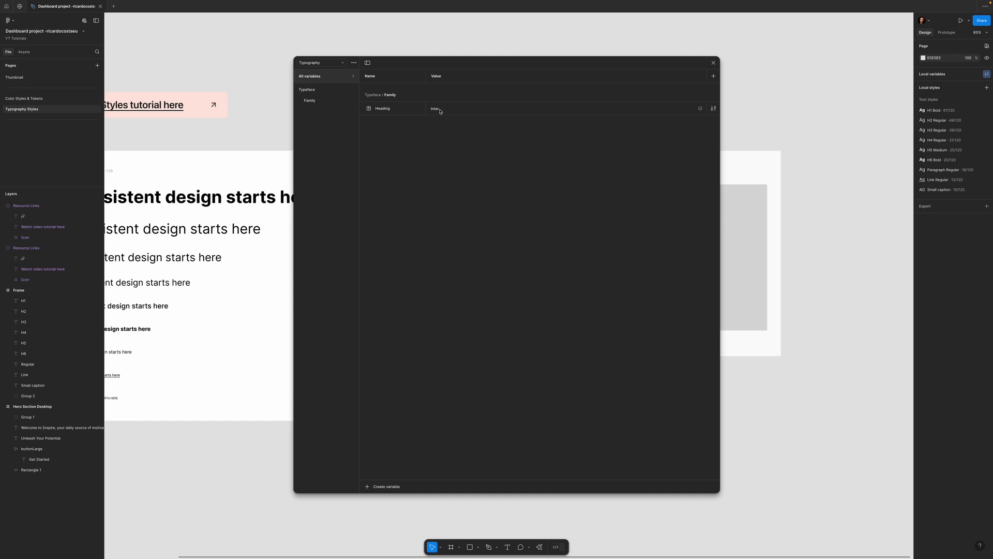
# - Add a string variable Body text with the value Inter and place it below Heading in the Typeface/Family group
pyautogui.click(390, 486)
pyautogui.click(386, 512)
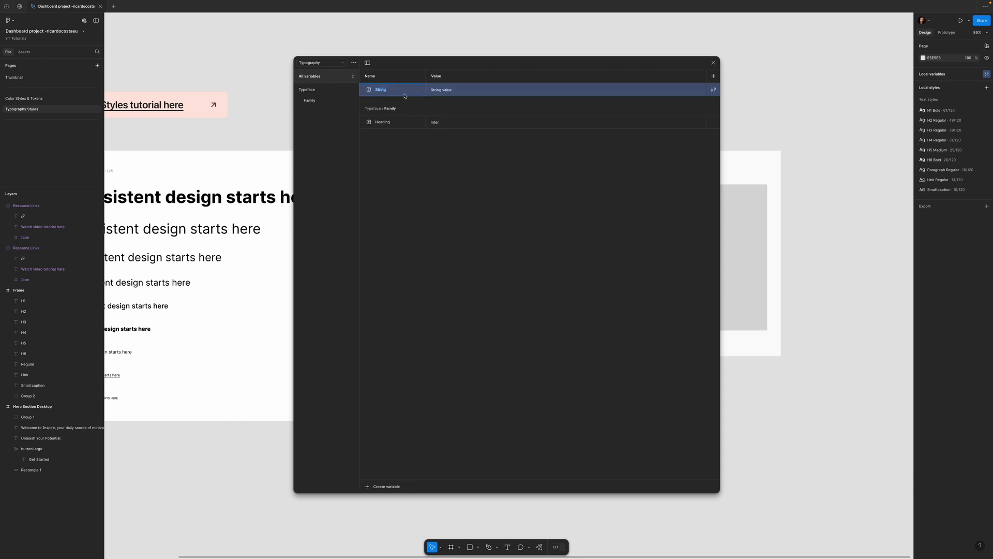
pyautogui.write('Body text')
pyautogui.click(440, 89)
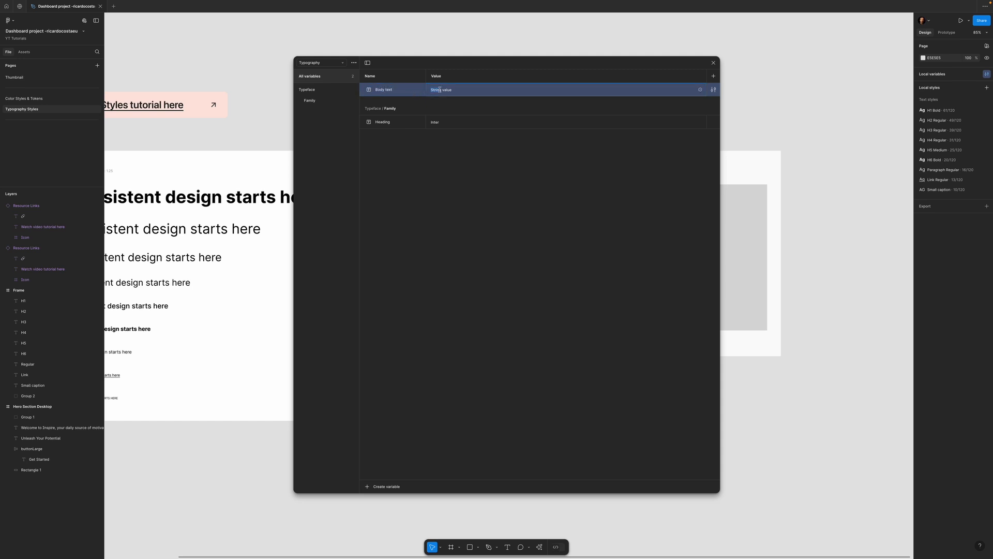
pyautogui.write('Inter')
pyautogui.moveTo(377, 92); pyautogui.dragTo(382, 132)
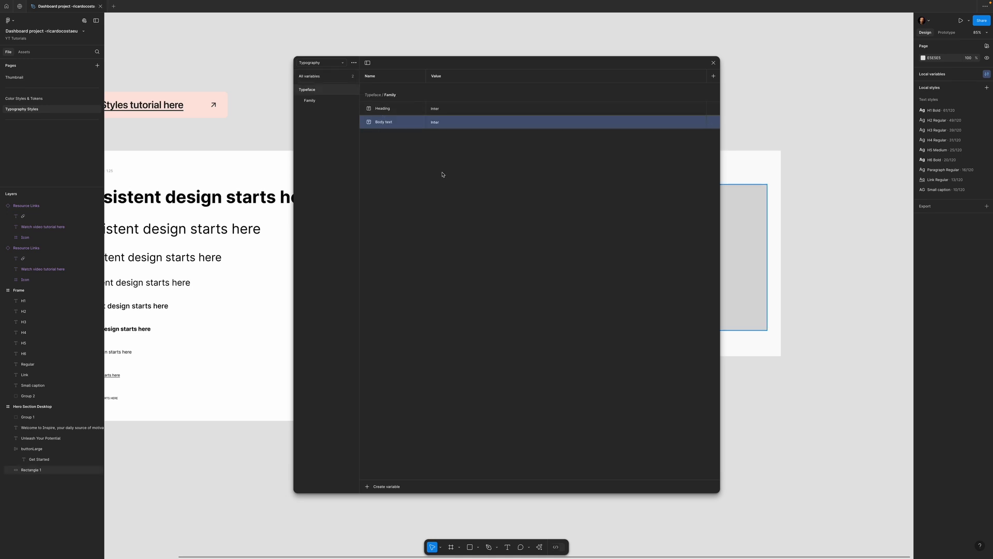
# - Add a string variable named Regular with the value Regular directly in the Typeface group
pyautogui.click(316, 92)
pyautogui.click(394, 487)
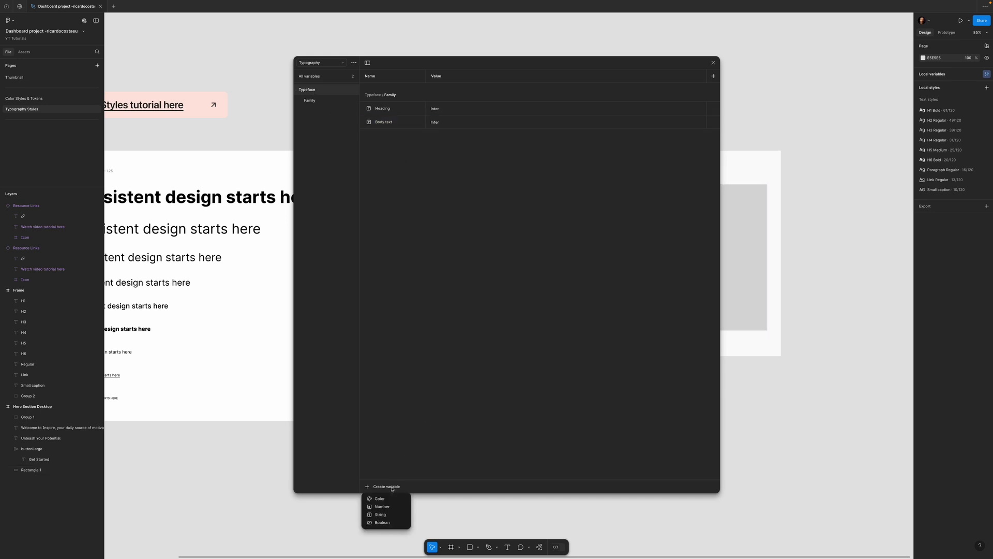
pyautogui.click(387, 515)
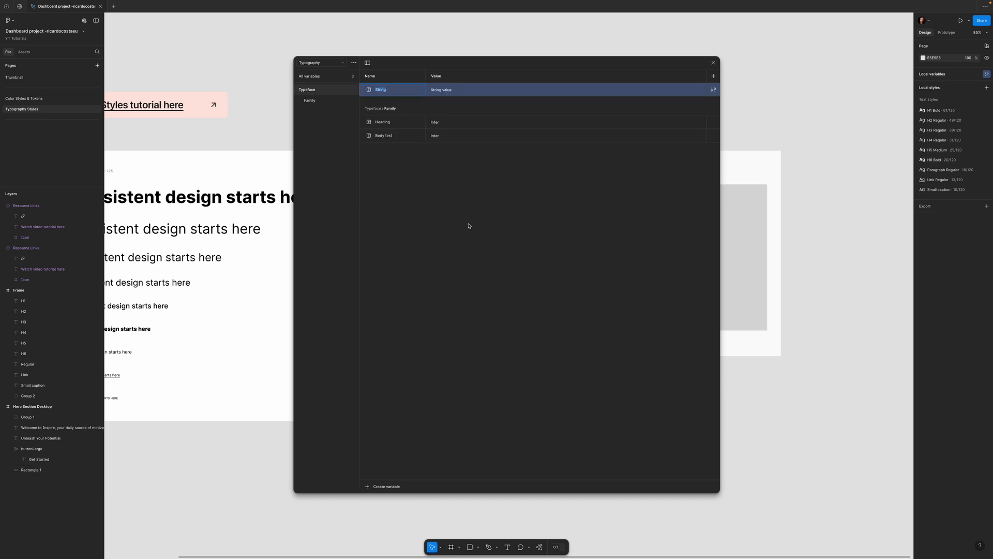
pyautogui.write('Regular')
pyautogui.click(440, 90)
pyautogui.write('Re')
pyautogui.click(428, 234)
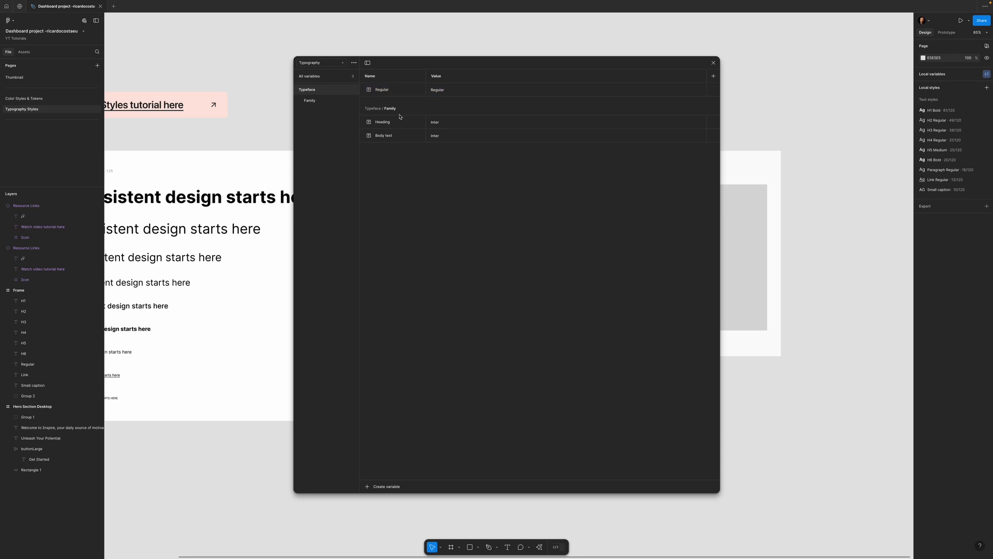
# - Add a string variable named Medium with the value Medium to the Typeface group
pyautogui.click(393, 485)
pyautogui.click(385, 512)
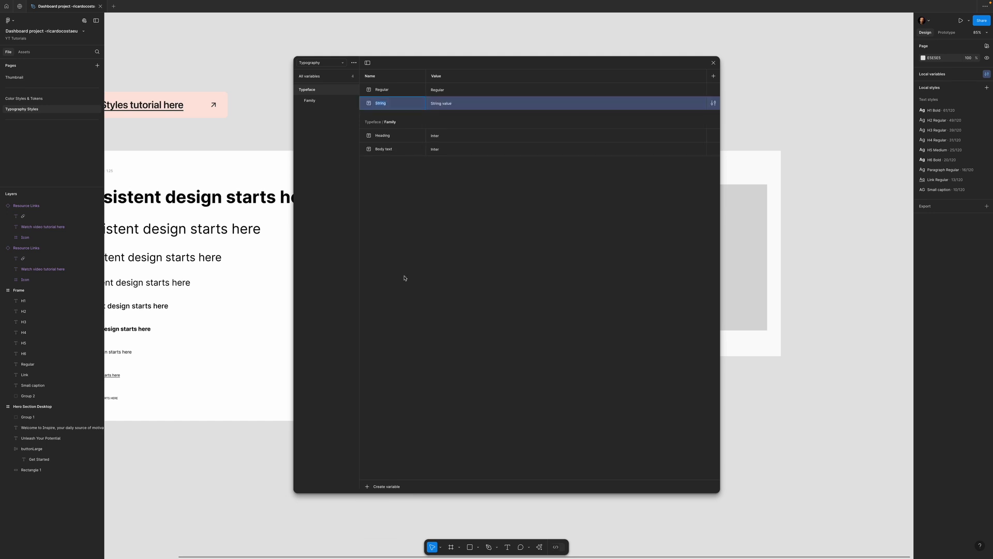
pyautogui.write('Medium')
pyautogui.click(447, 108)
pyautogui.write('M')
# - Add a string variable named Bold with the value Bold to the Typeface group
pyautogui.click(387, 486)
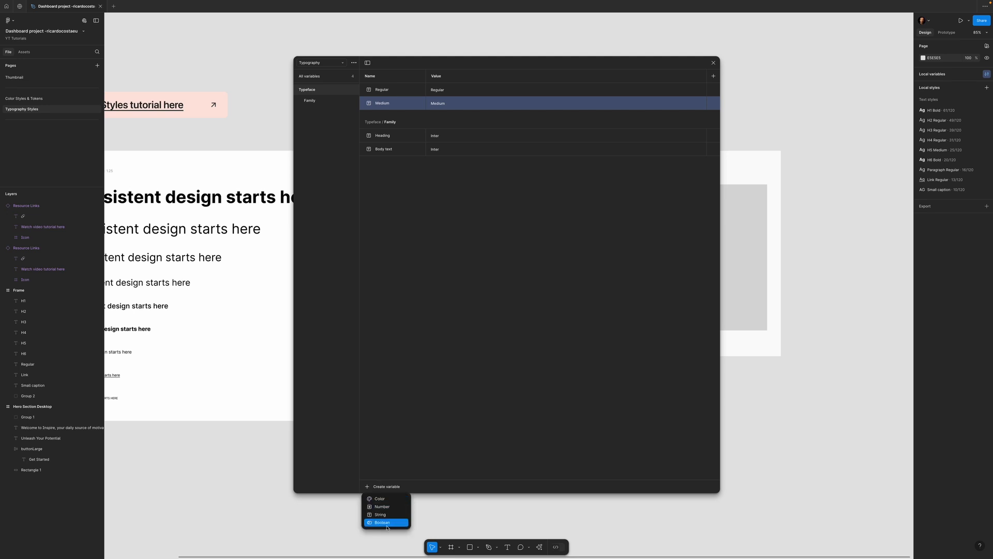
pyautogui.click(385, 515)
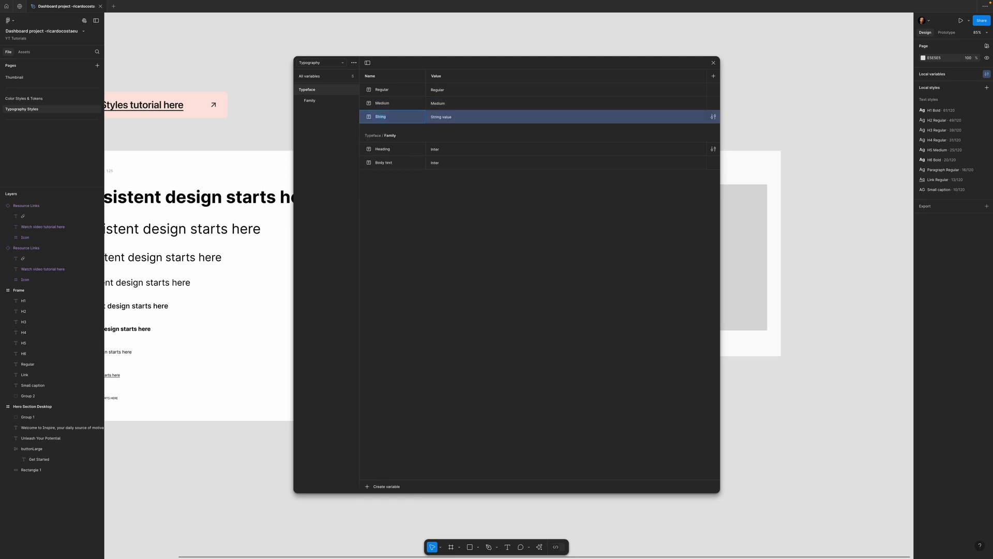
pyautogui.write('Bold')
pyautogui.click(447, 118)
pyautogui.write('Bold')
pyautogui.click(470, 193)
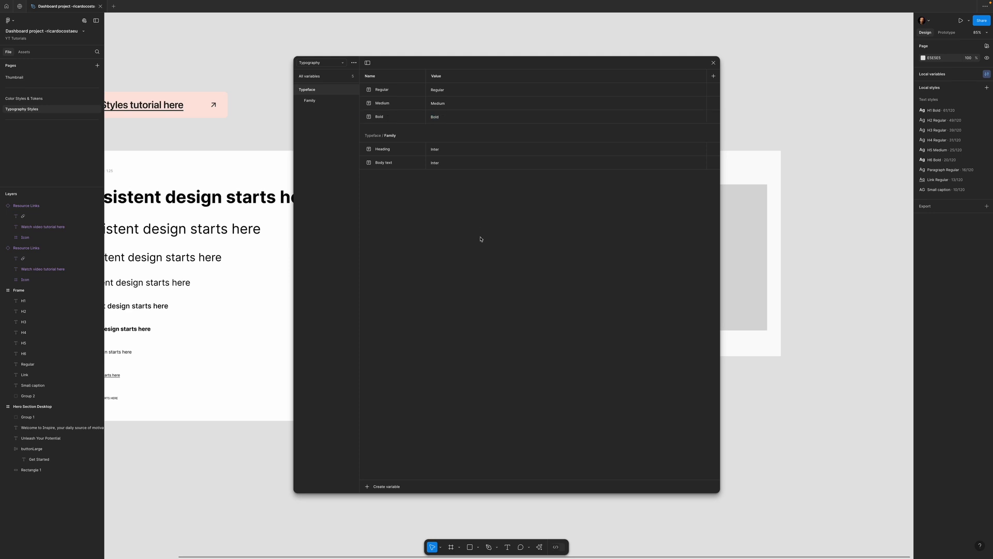
# - Group the Regular, Medium and Bold variables into a new Typeface subgroup named Weight
pyautogui.click(405, 93)
pyautogui.keyDown('shift'); pyautogui.click(400, 117); pyautogui.keyUp('shift')
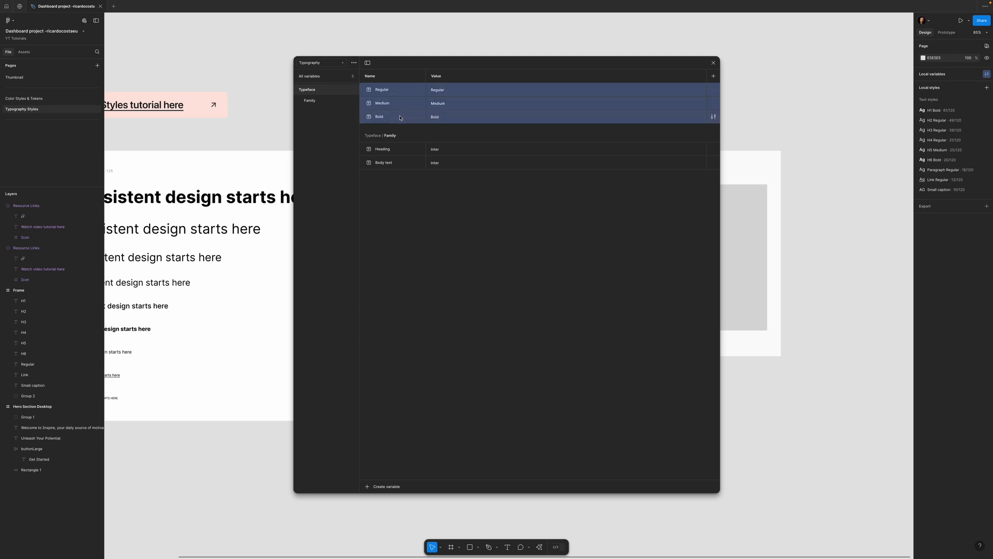
pyautogui.rightClick(400, 117)
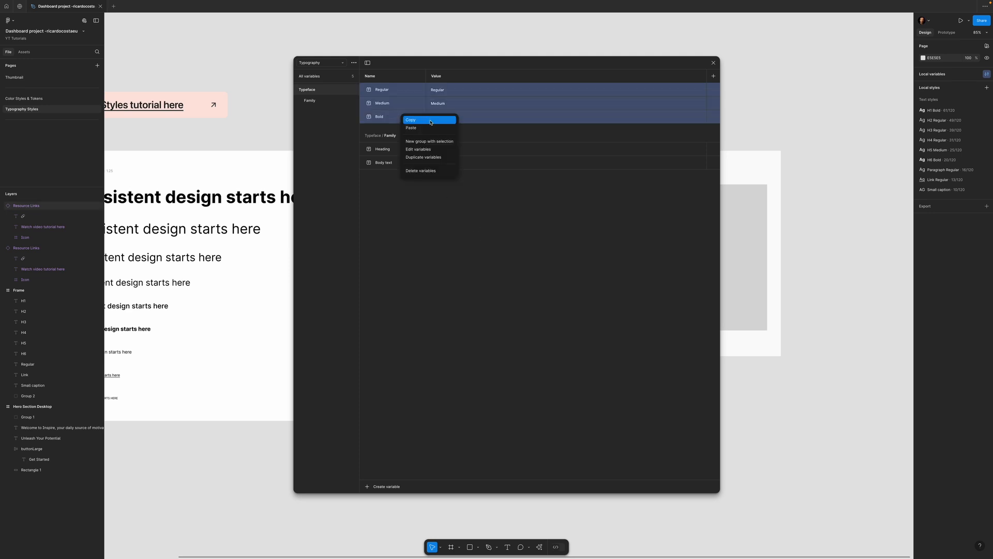
pyautogui.click(433, 141)
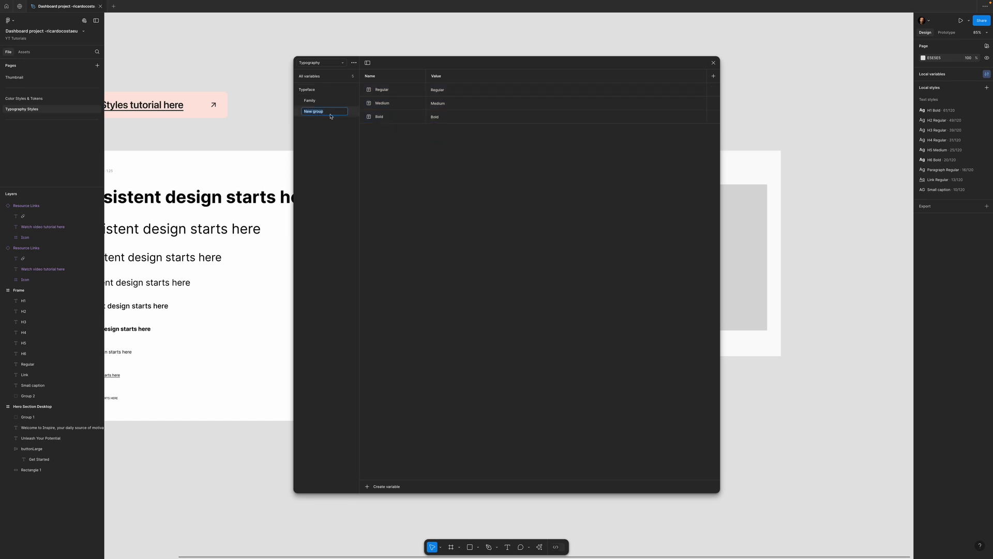
pyautogui.write('Weight')
pyautogui.press('Return')
# - Create a number variable named sm with the value 10 in the Typeface group
pyautogui.click(319, 91)
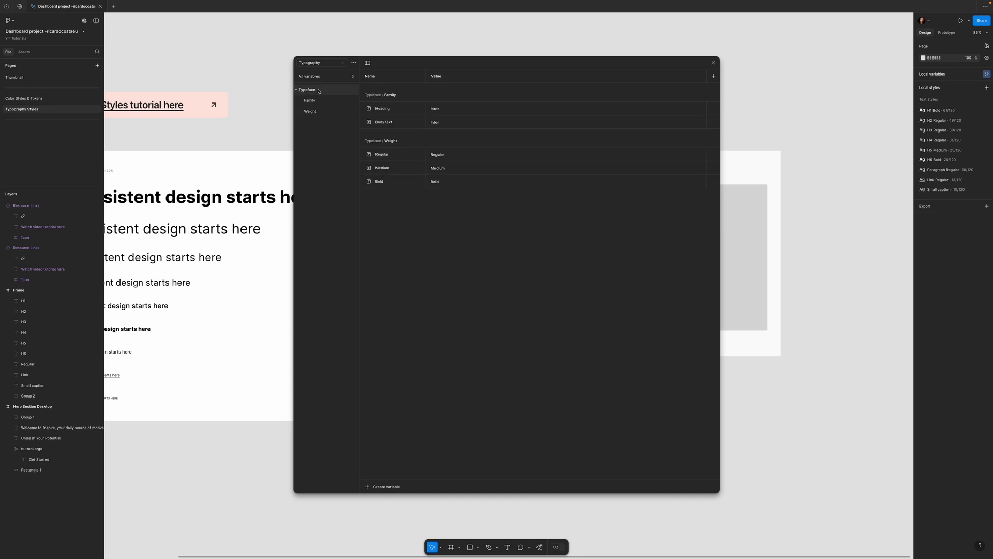
pyautogui.click(386, 486)
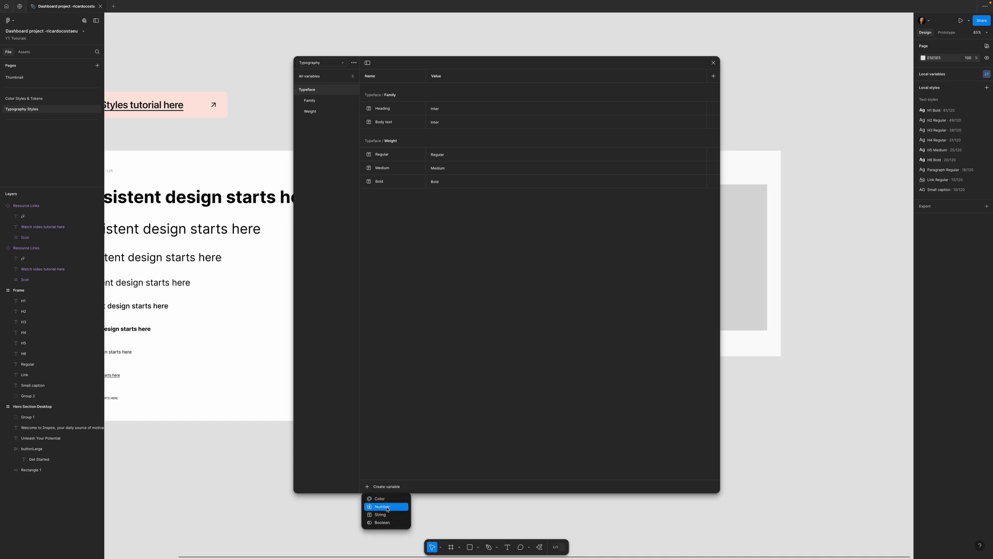
pyautogui.click(387, 507)
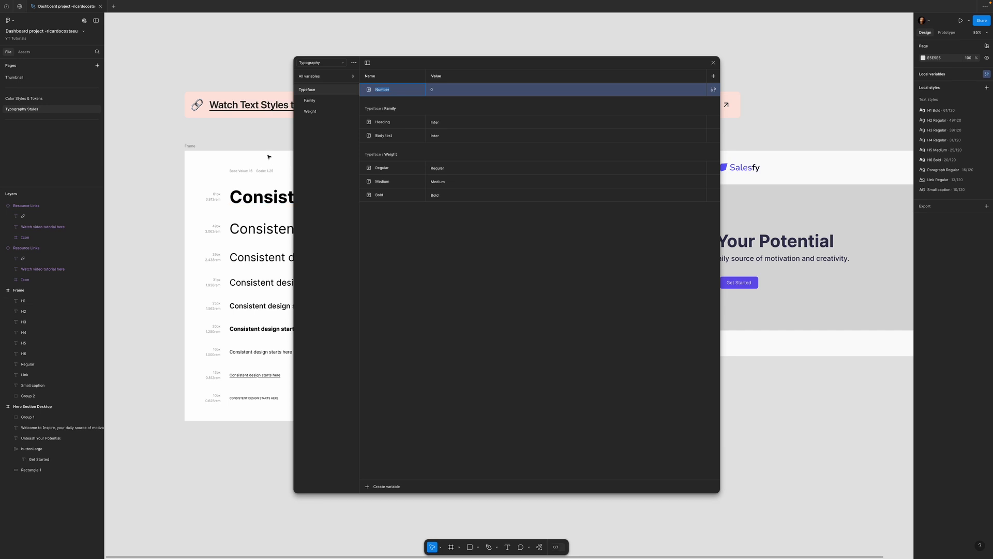
pyautogui.write('sm')
pyautogui.click(437, 90)
# - Duplicate the number variable to make md with the value 13 and lg with the value 16
pyautogui.rightClick(406, 91)
pyautogui.click(422, 132)
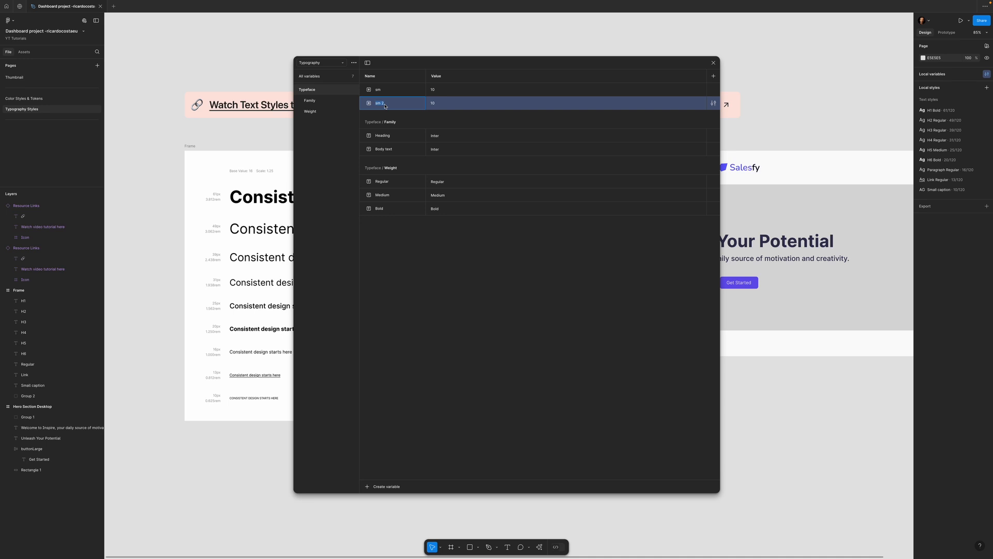
pyautogui.write('md')
pyautogui.click(436, 107)
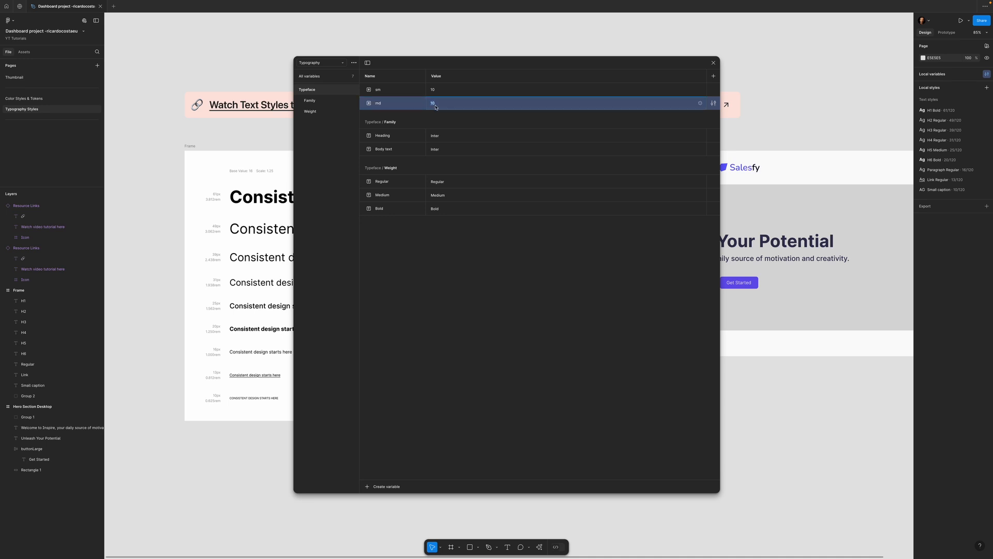
pyautogui.rightClick(394, 108)
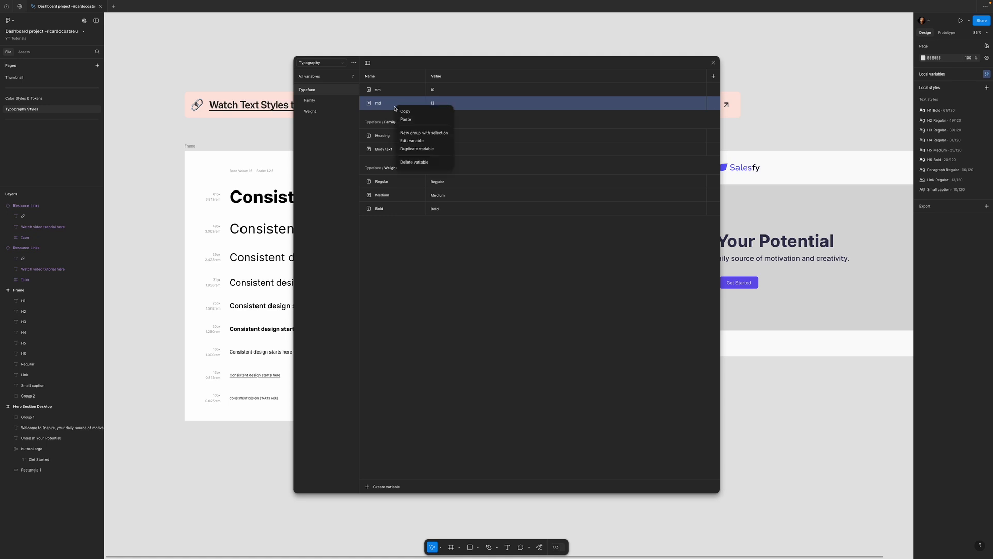
pyautogui.click(422, 150)
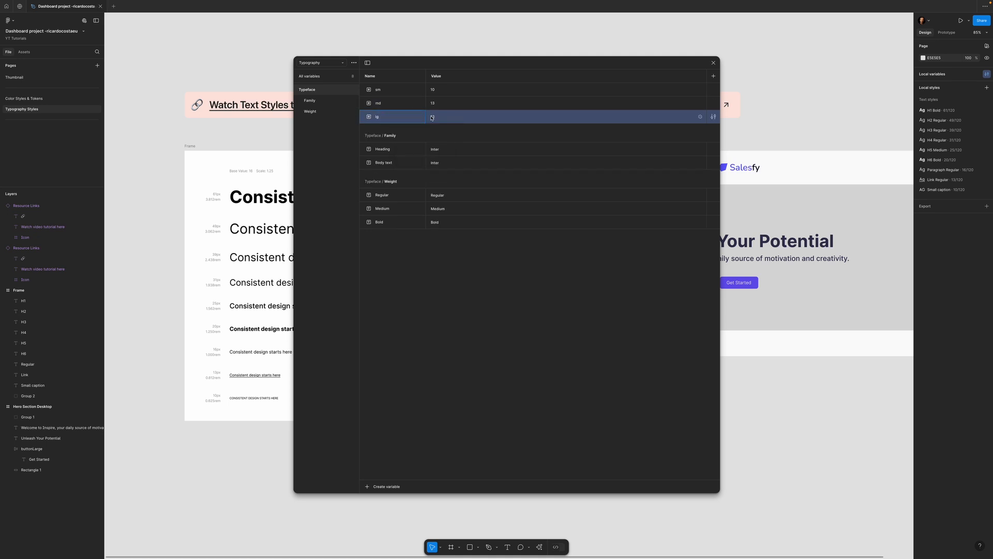
pyautogui.click(430, 118)
pyautogui.write('16')
# - Duplicate the lg variable to make xl with the value 20 and 2xl with the value 25
pyautogui.rightClick(395, 116)
pyautogui.click(420, 159)
pyautogui.write('xl20')
pyautogui.rightClick(443, 130)
pyautogui.click(467, 181)
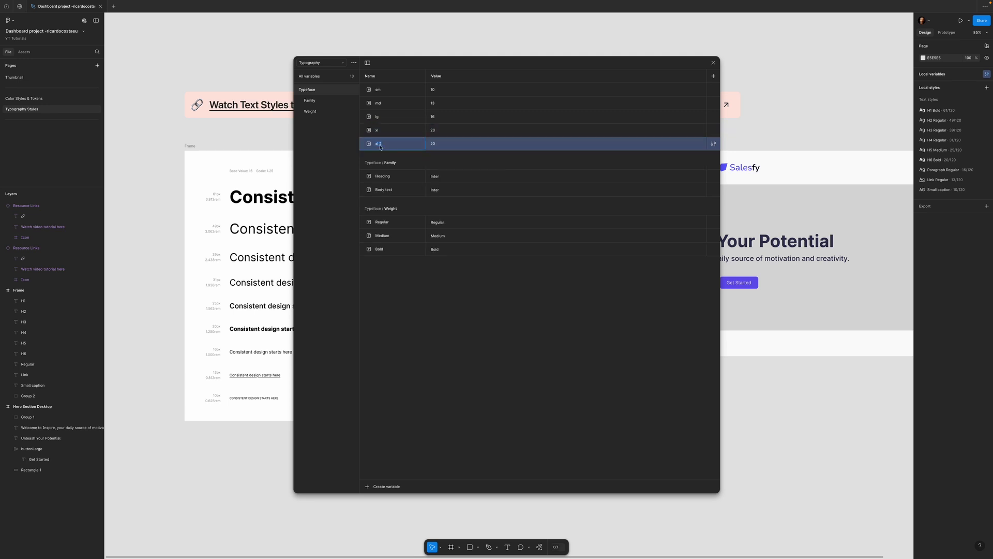
pyautogui.write('2xl')
pyautogui.click(435, 145)
pyautogui.write('25')
# - Duplicate the number variable to make 3xl with the value 31 and 4xl with the value 39
pyautogui.rightClick(391, 139)
pyautogui.click(421, 182)
pyautogui.write('3xl')
pyautogui.click(460, 161)
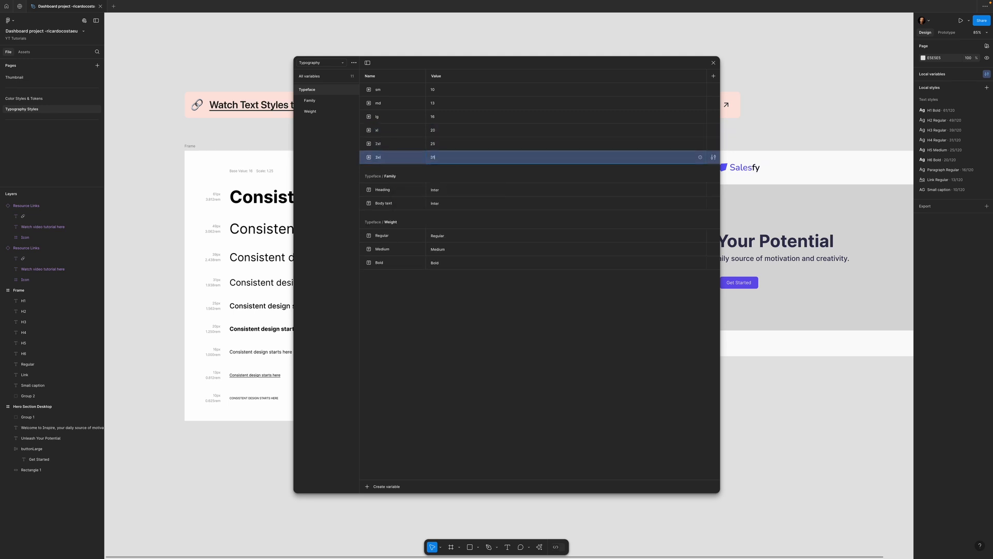
pyautogui.rightClick(387, 156)
pyautogui.click(416, 198)
pyautogui.write('439')
# - Duplicate the 4xl variable as 5xl and set its value to 49
pyautogui.rightClick(390, 170)
pyautogui.click(418, 211)
pyautogui.write('5xl')
pyautogui.click(434, 186)
pyautogui.write('49')
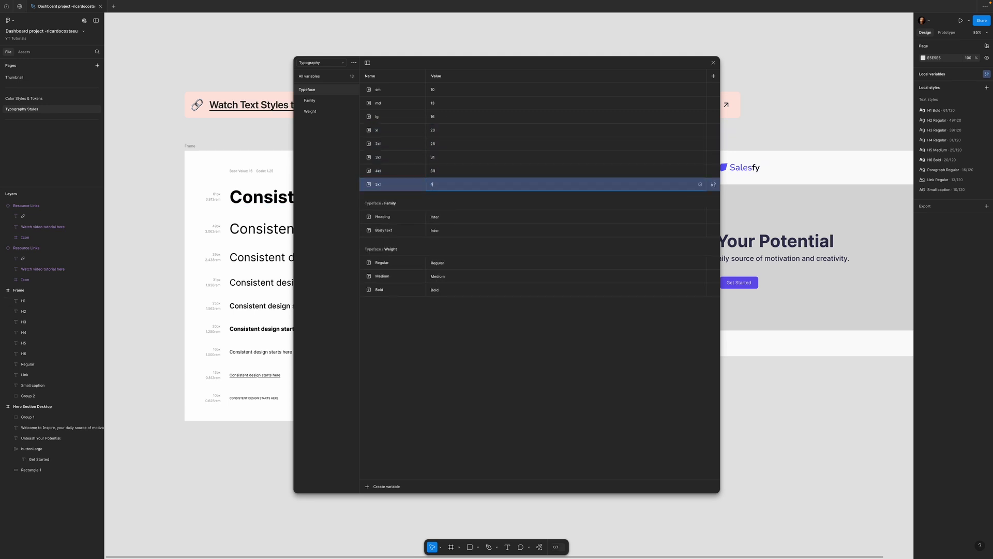
# - Duplicate the 5xl variable as 6xl with the value 61, and gather the variables sm to 6xl into a new group named Size
pyautogui.rightClick(383, 182)
pyautogui.click(413, 225)
pyautogui.keyDown('shift'); pyautogui.click(391, 94); pyautogui.keyUp('shift')
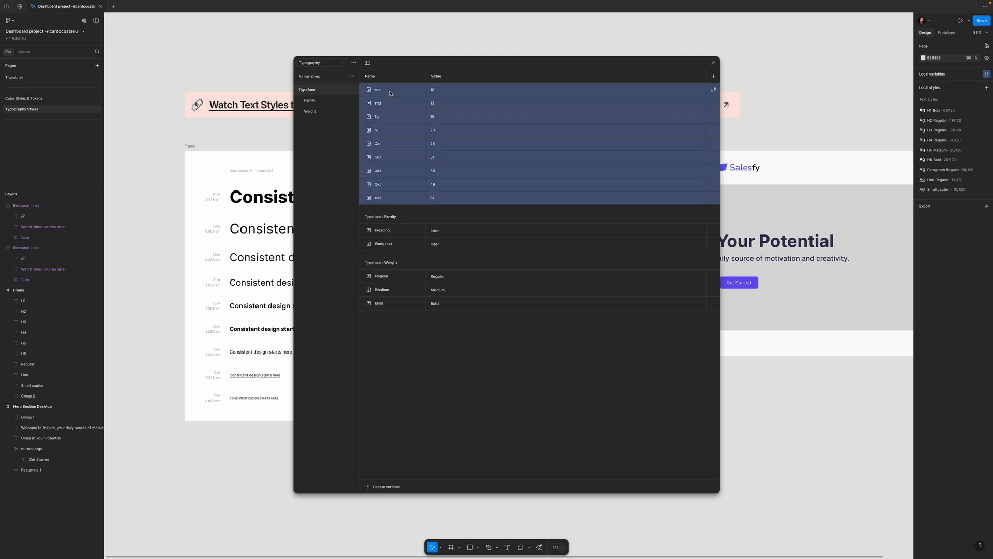
pyautogui.rightClick(391, 93)
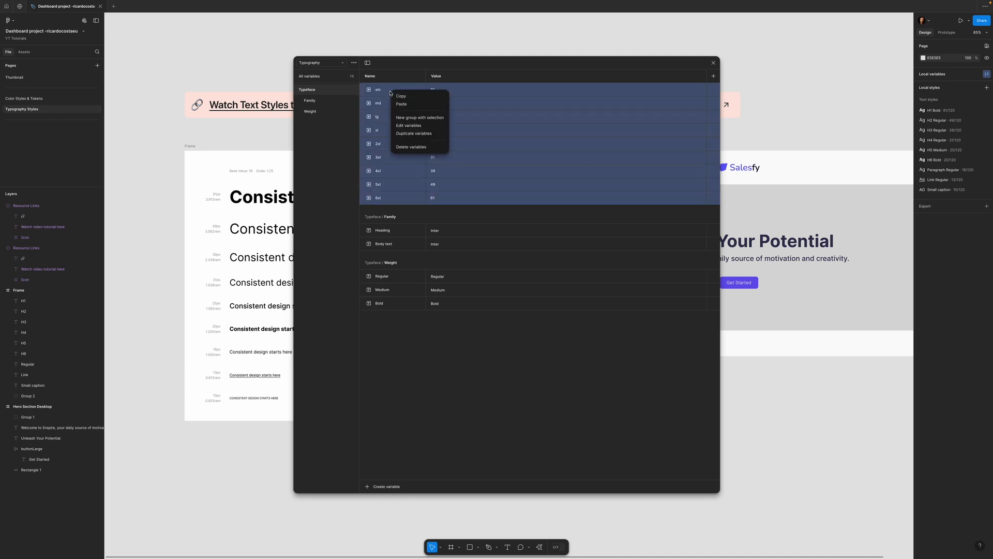
pyautogui.click(414, 115)
pyautogui.doubleClick(322, 123)
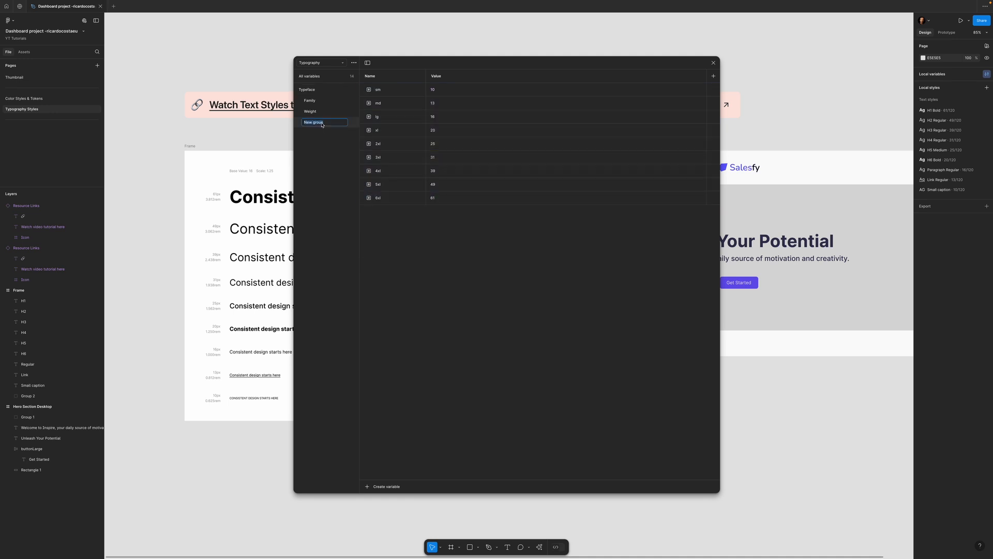
pyautogui.write('F')
pyautogui.press('Return')
# - Review the variables in the Weight, Family, Typeface and Size groups, and close the variables window
pyautogui.click(317, 111)
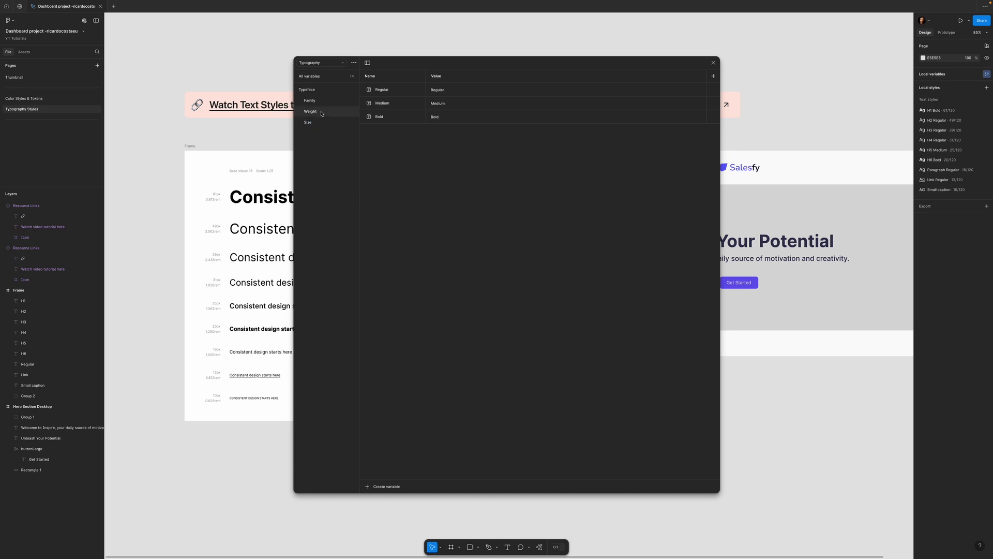
pyautogui.click(319, 101)
pyautogui.click(311, 89)
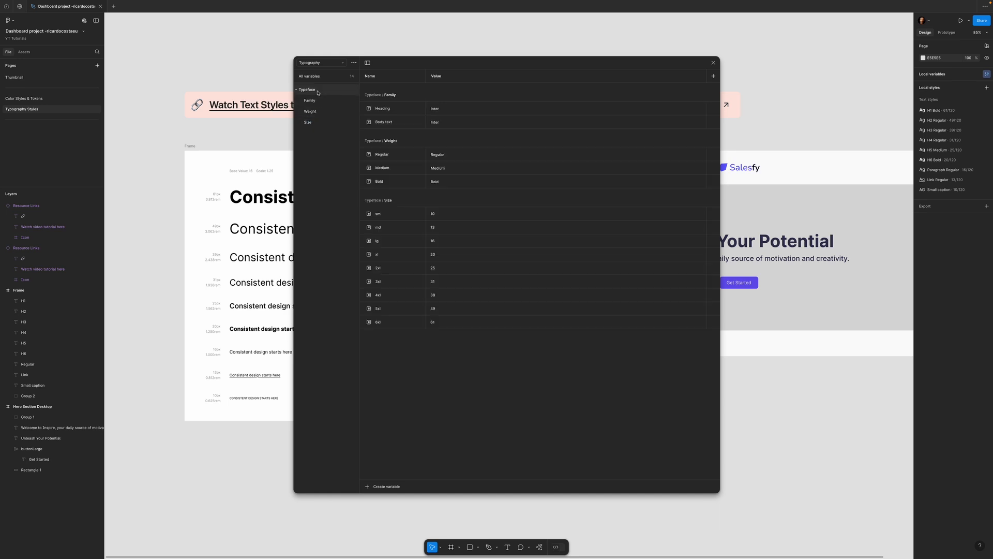
pyautogui.click(312, 100)
pyautogui.click(315, 111)
pyautogui.click(318, 125)
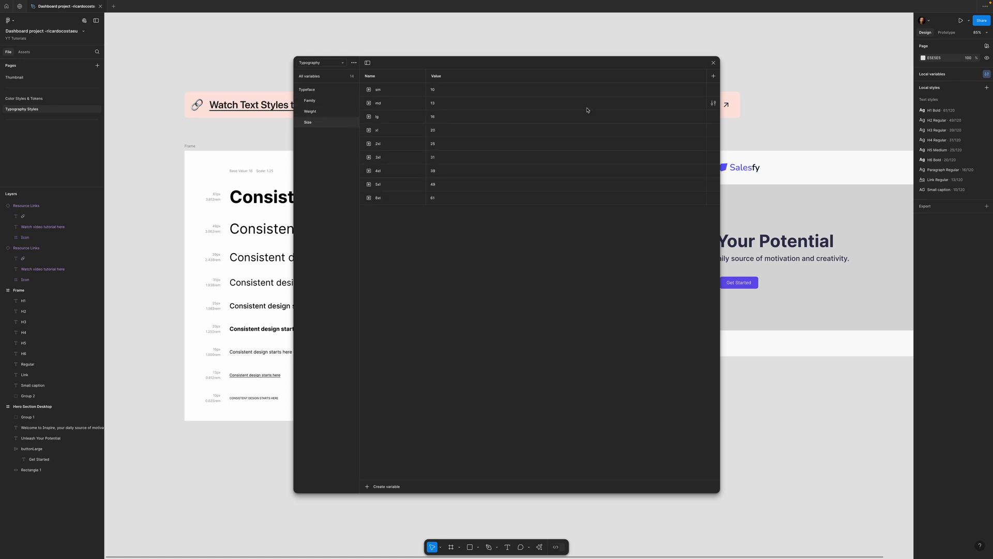
pyautogui.click(714, 63)
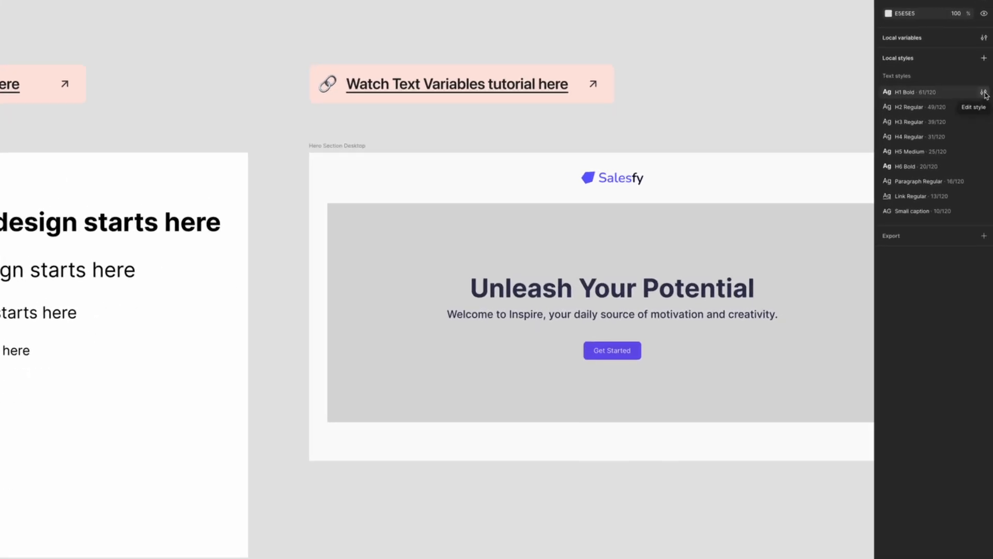
# - Apply the Heading variable to the H1 Bold text style's font family and the Bold variable to its weight
pyautogui.click(984, 93)
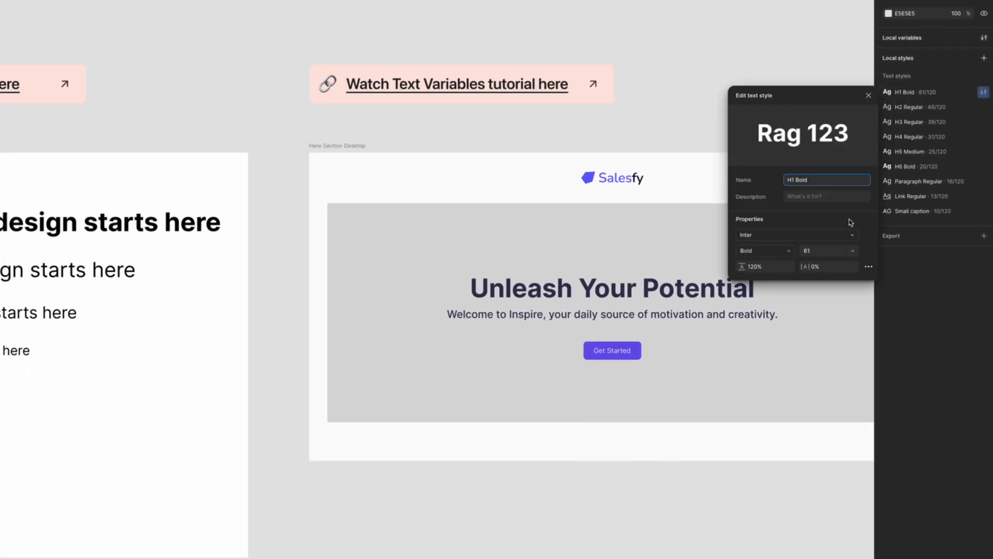
pyautogui.click(854, 236)
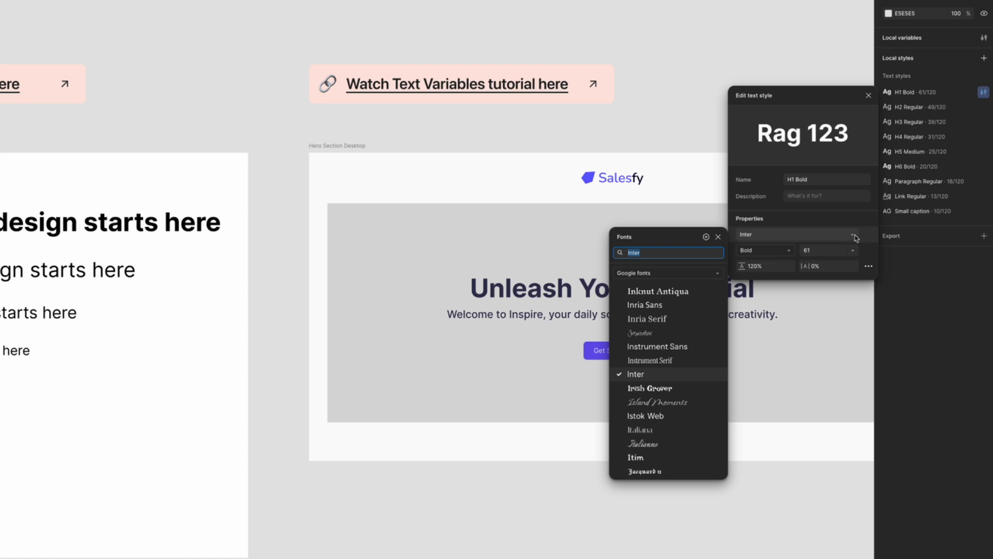
pyautogui.click(707, 237)
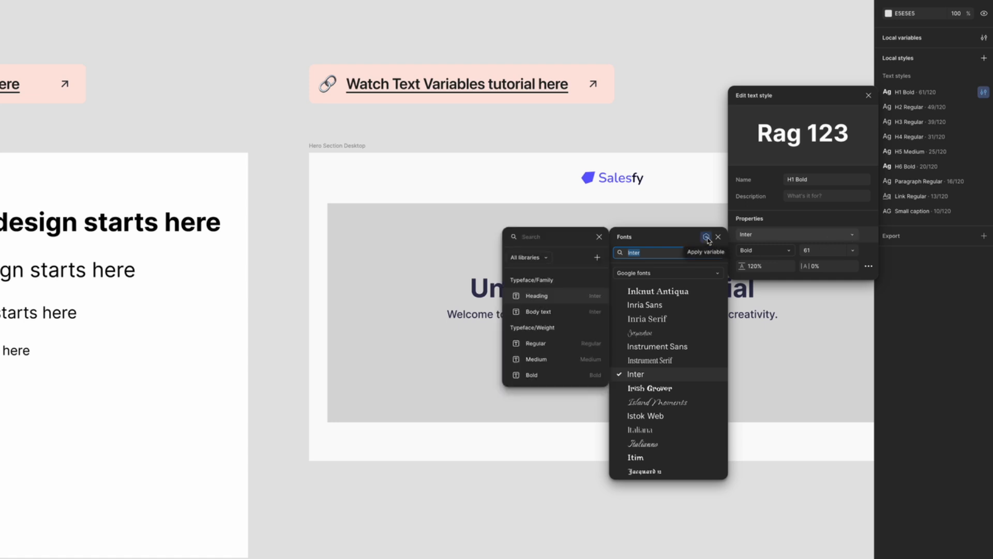
pyautogui.click(548, 296)
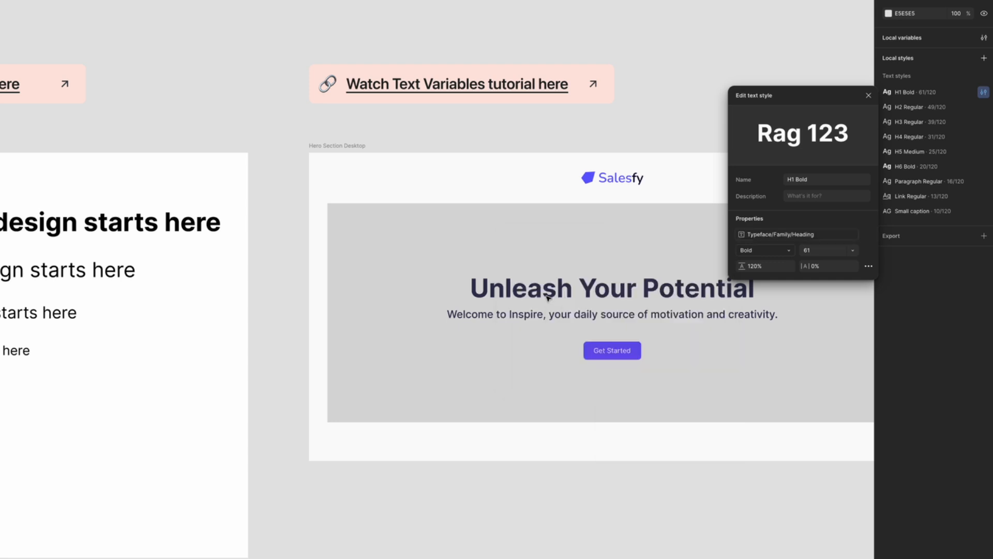
pyautogui.click(791, 252)
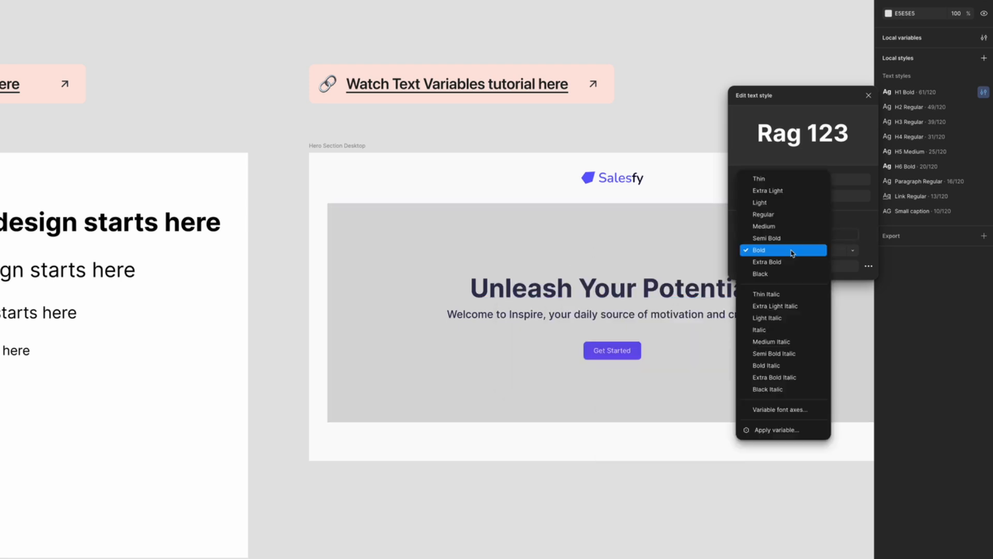
pyautogui.click(780, 430)
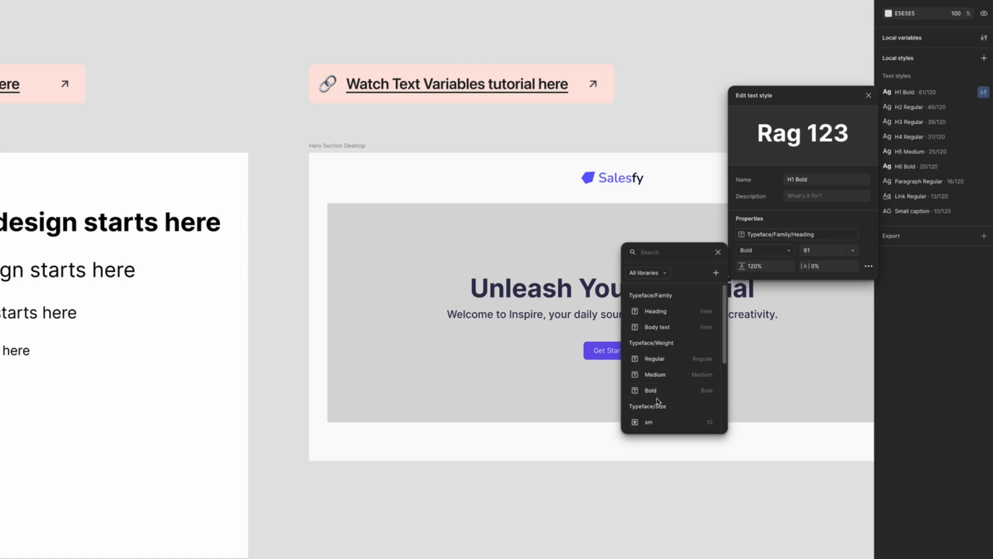
pyautogui.click(675, 396)
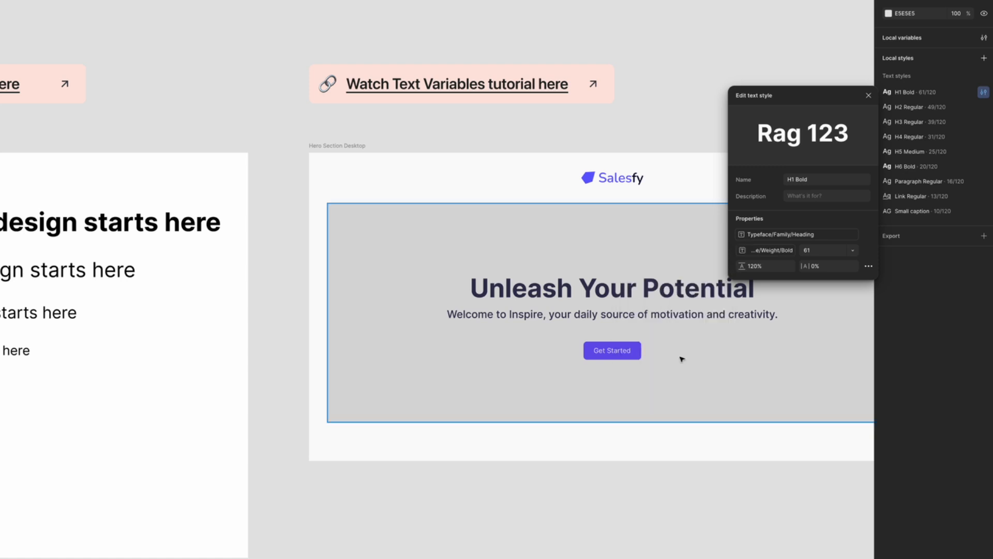
# - Apply the 6xl variable to the H1 Bold text style's font size and close the style
pyautogui.click(854, 251)
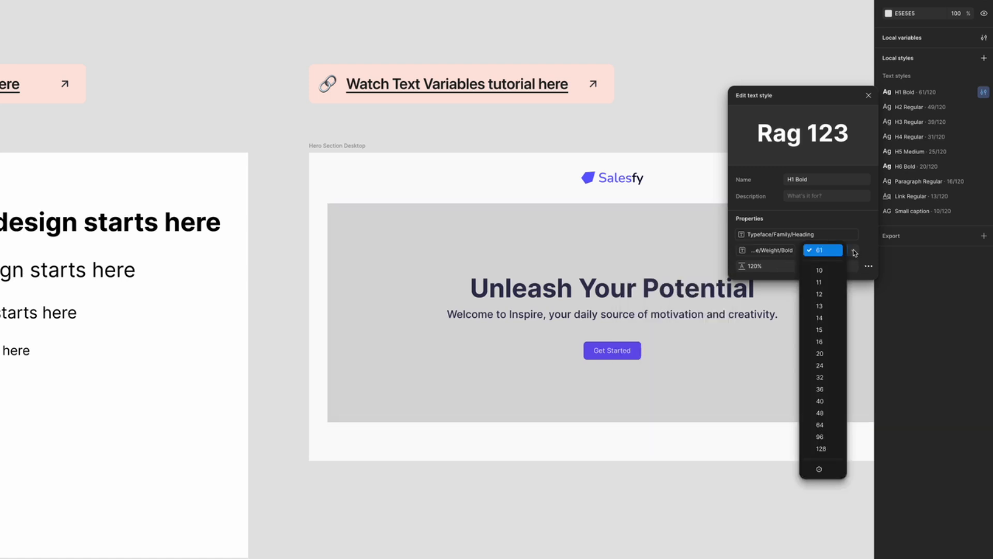
pyautogui.click(818, 469)
pyautogui.scroll(-1, 676, 421)
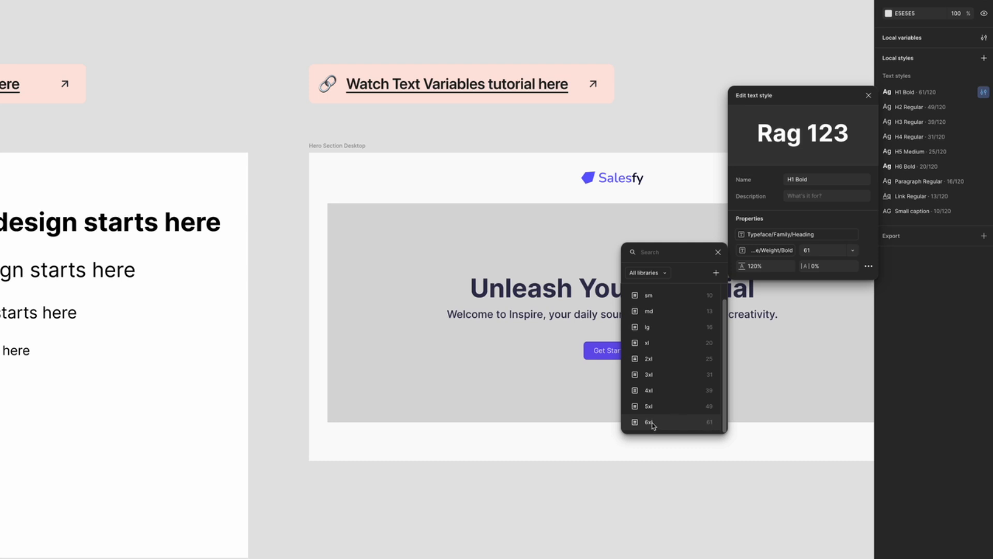
pyautogui.click(653, 425)
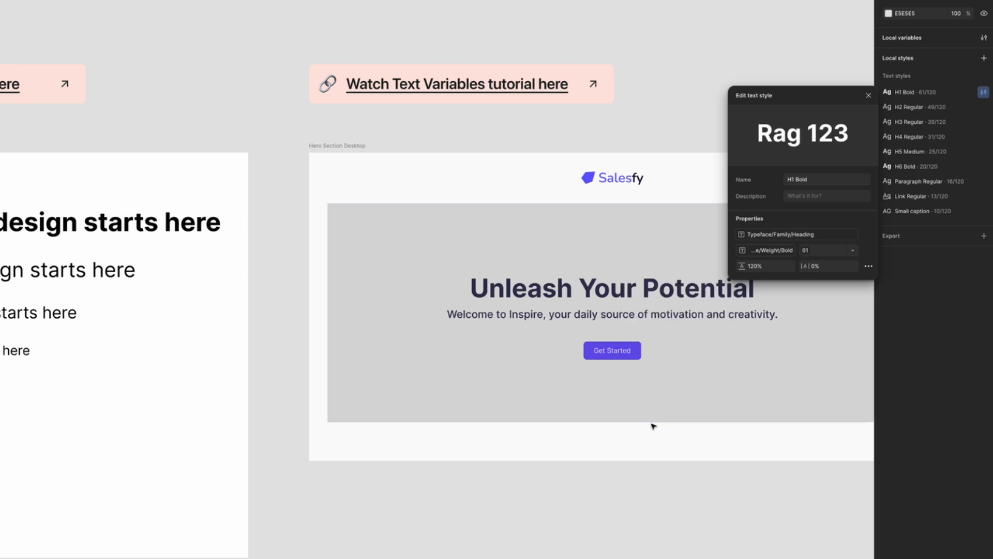
pyautogui.click(869, 96)
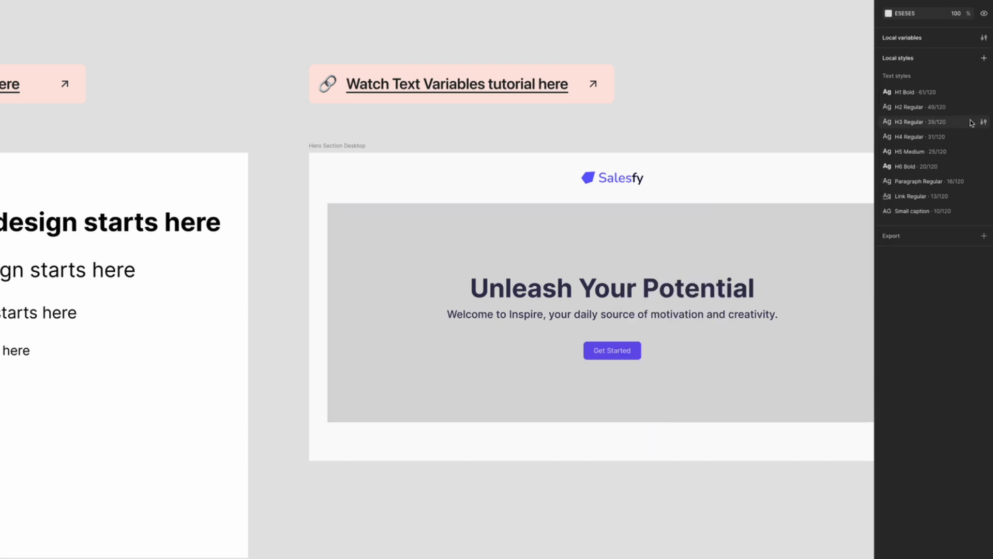
# - Apply the Heading variable to the H2 Regular text style's font family and a matching size variable to its font size
pyautogui.click(983, 106)
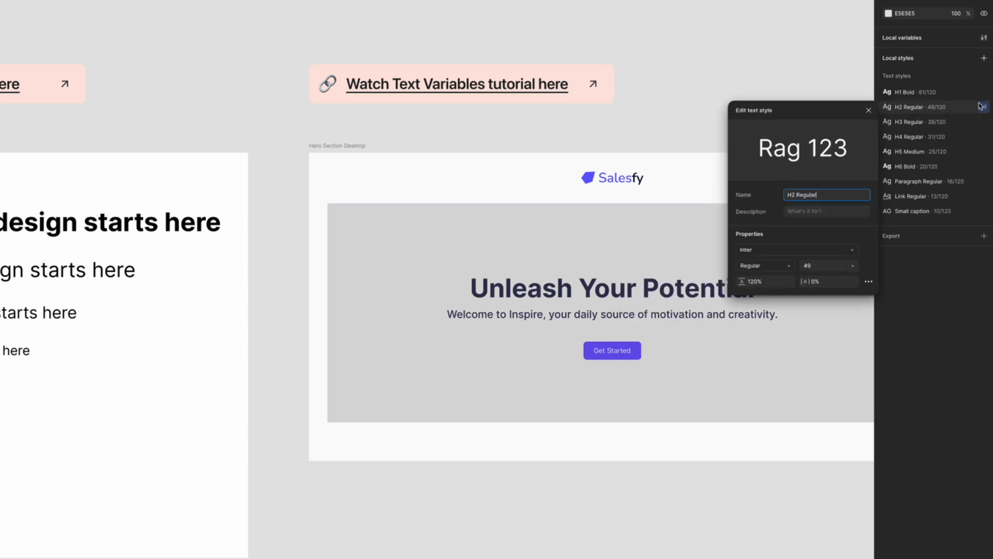
pyautogui.click(853, 250)
pyautogui.click(706, 252)
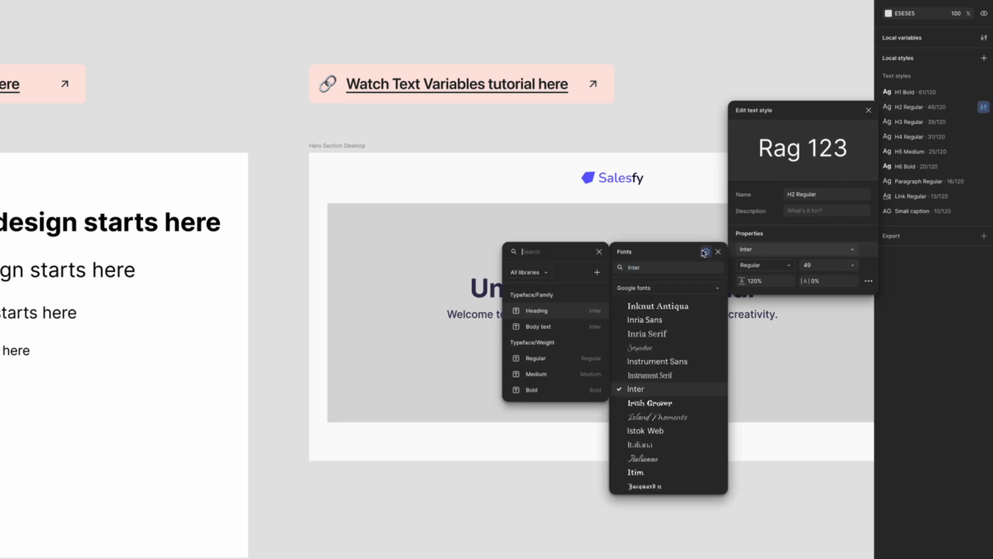
pyautogui.click(558, 311)
pyautogui.click(852, 265)
pyautogui.click(819, 483)
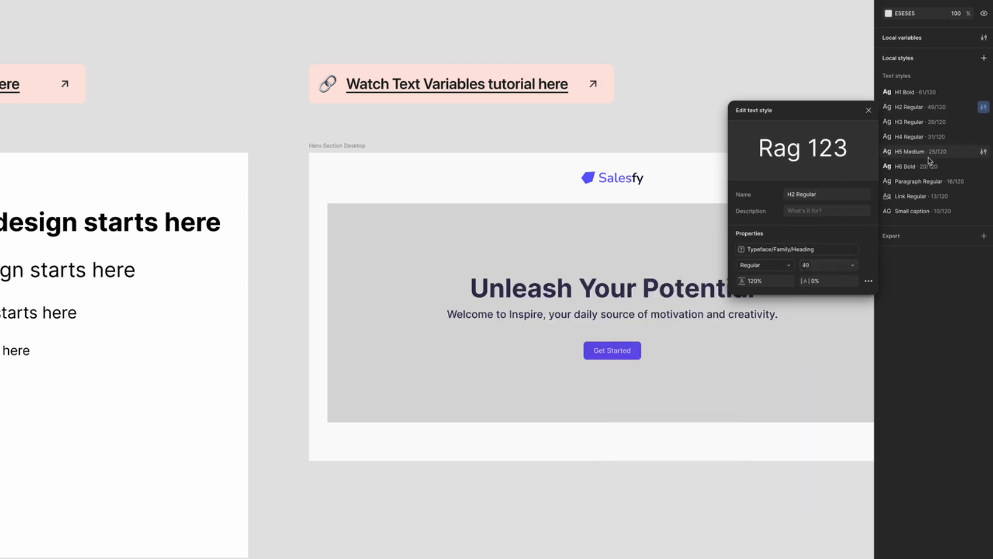
# - Link the H3 Regular text style's font family to the Heading variable, and its weight and size to matching variables
pyautogui.click(984, 122)
pyautogui.click(854, 264)
pyautogui.click(706, 267)
pyautogui.click(540, 326)
pyautogui.click(789, 280)
pyautogui.click(657, 388)
pyautogui.click(853, 280)
# - Link the H4 Regular text style's font family to the Heading variable and its weight to the matching weight variable
pyautogui.click(983, 137)
pyautogui.click(853, 280)
pyautogui.click(706, 282)
pyautogui.click(544, 341)
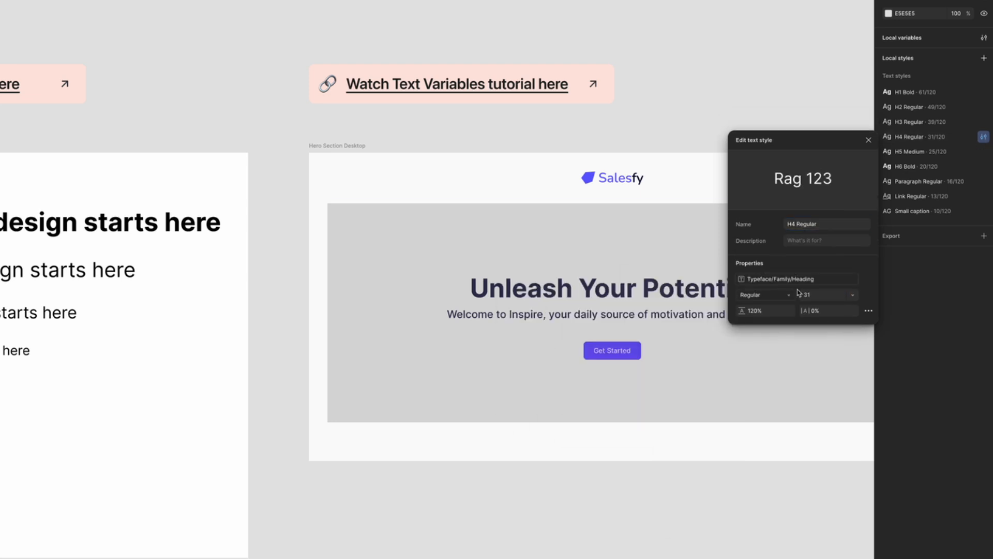
pyautogui.click(789, 295)
pyautogui.click(674, 424)
# - Link the remaining text styles to the typography variables, finishing with the sm variable for the Small caption style's font size
pyautogui.click(983, 151)
pyautogui.click(852, 369)
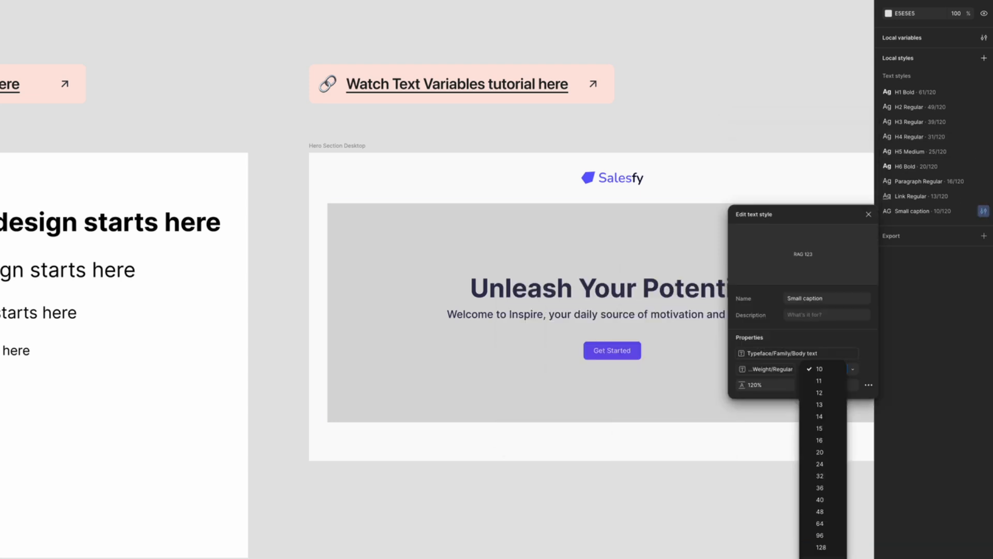
pyautogui.click(822, 558)
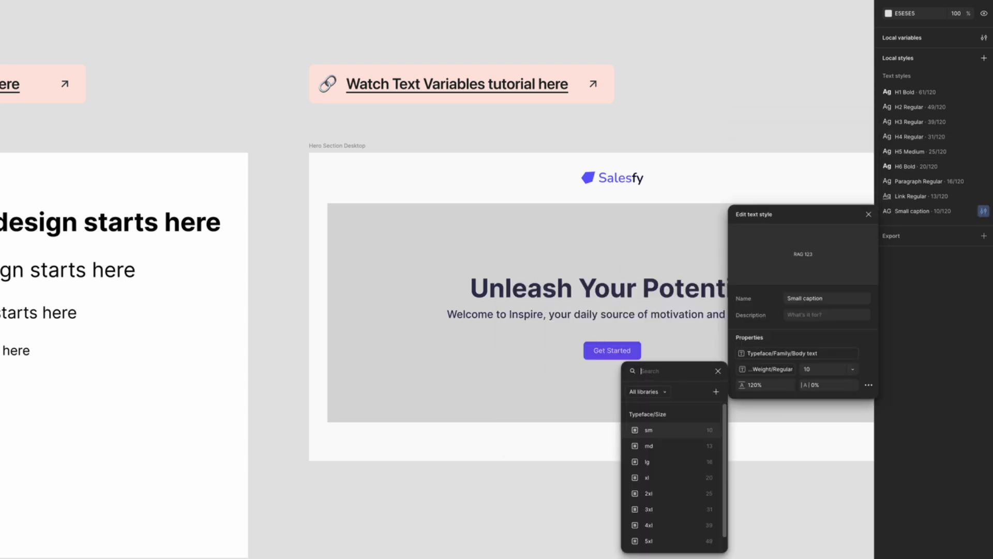
pyautogui.click(660, 434)
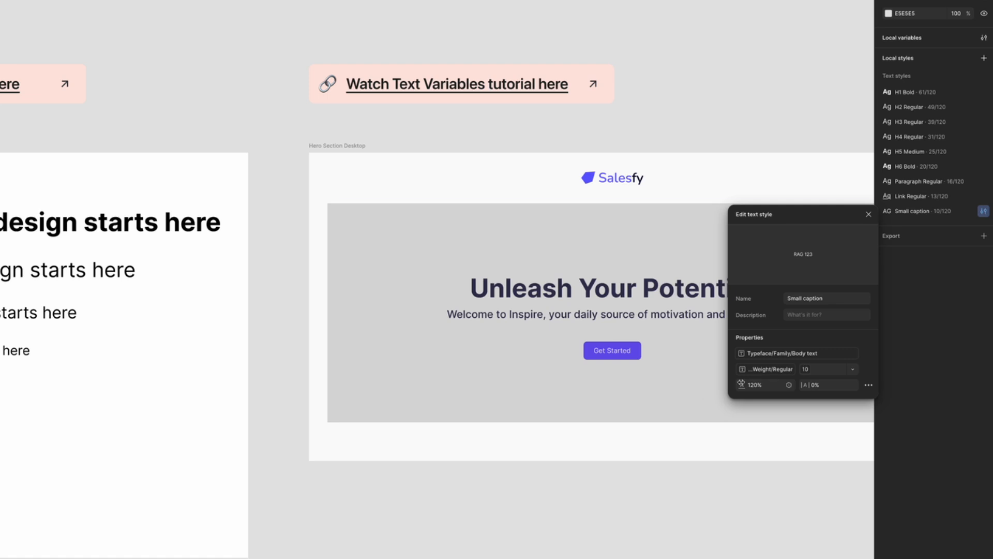
pyautogui.click(870, 215)
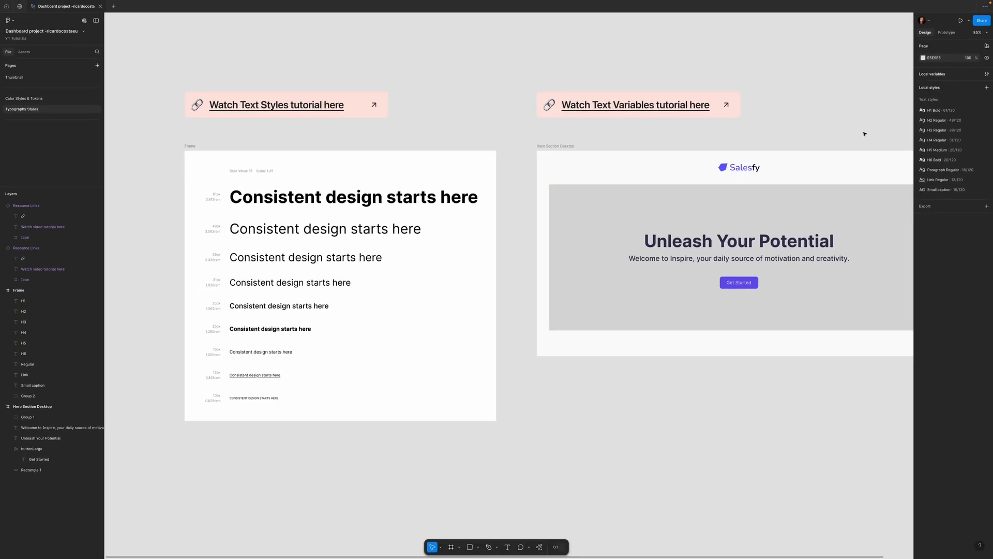
# - Inspect the variables linked to the H1 Bold style, and the text style applied to the "Unleash Your Potential" heading
pyautogui.moveTo(867, 133); pyautogui.dragTo(739, 148)
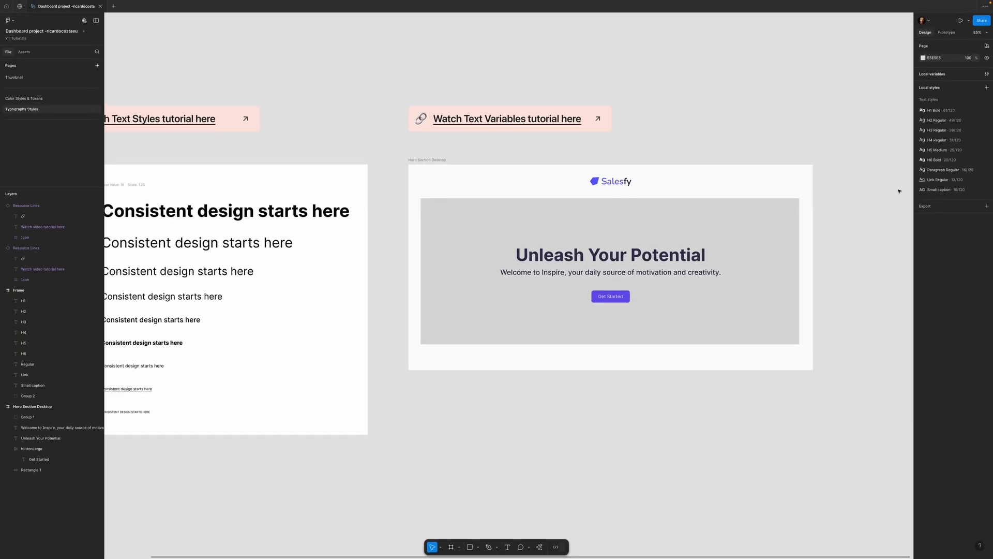
pyautogui.click(987, 110)
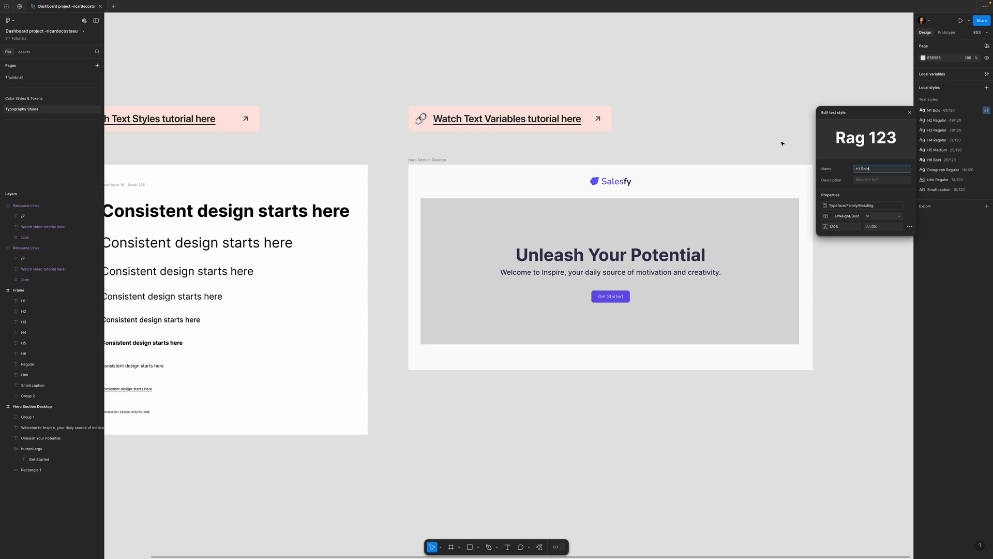
pyautogui.click(910, 113)
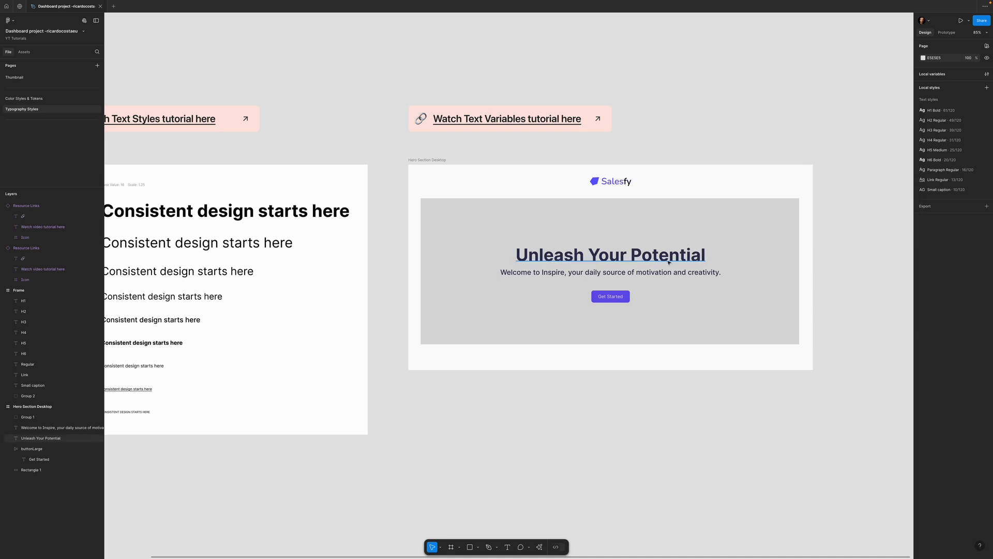
pyautogui.click(576, 257)
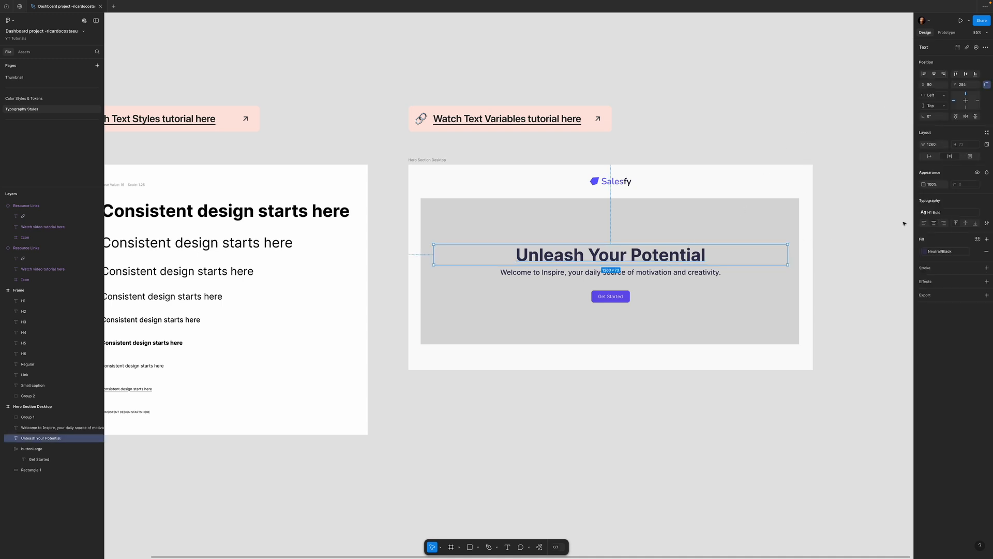
pyautogui.click(933, 212)
pyautogui.click(902, 241)
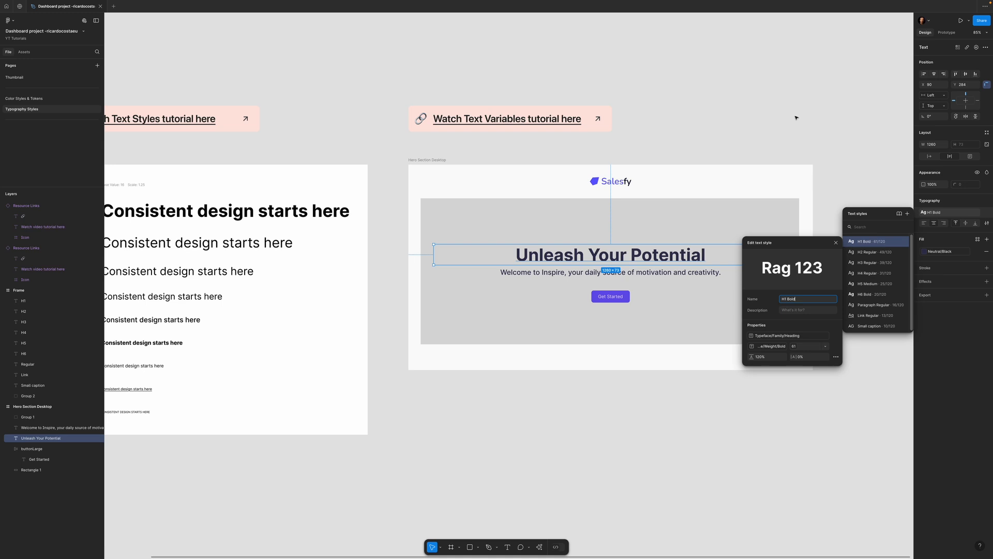
pyautogui.click(848, 133)
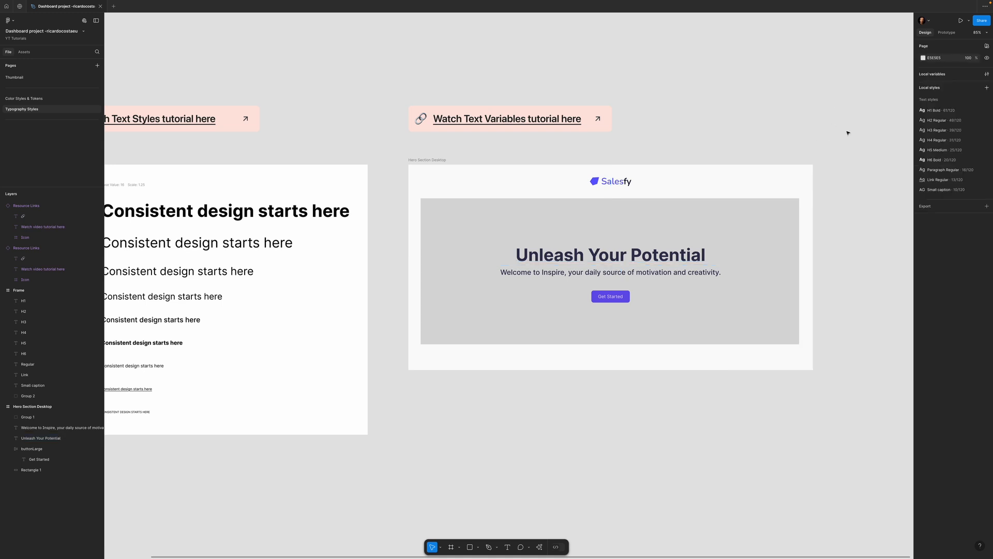
# - Set the Heading font family variable to Playfair Display in the Typography collection
pyautogui.click(987, 74)
pyautogui.moveTo(535, 61); pyautogui.dragTo(395, 257)
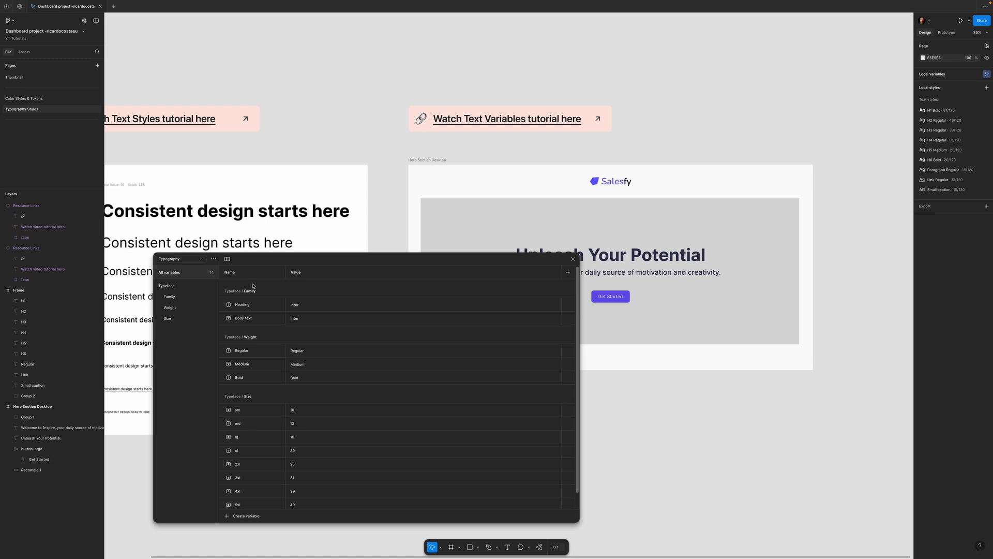
pyautogui.moveTo(278, 264); pyautogui.dragTo(246, 279)
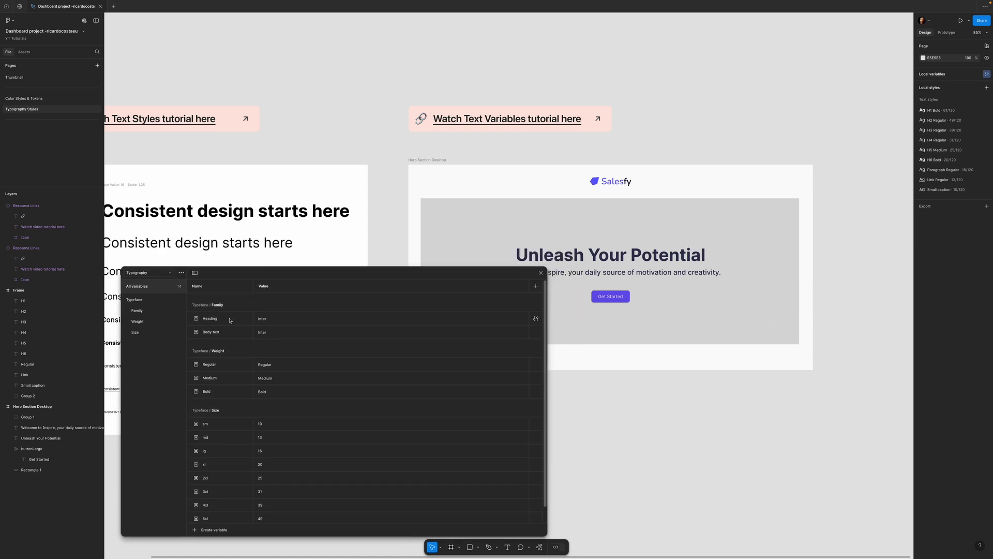
pyautogui.doubleClick(264, 320)
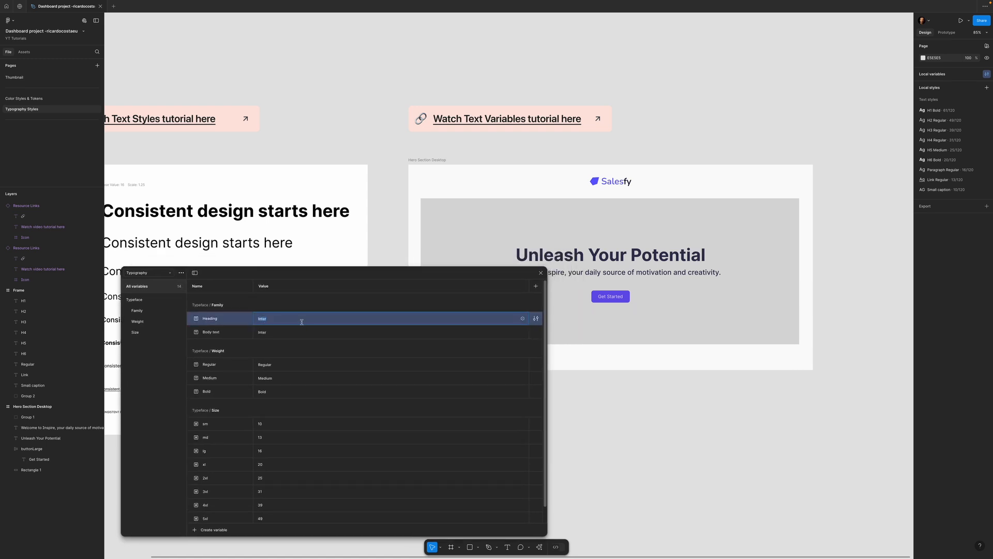
pyautogui.write('Playfair Display')
pyautogui.press('Return')
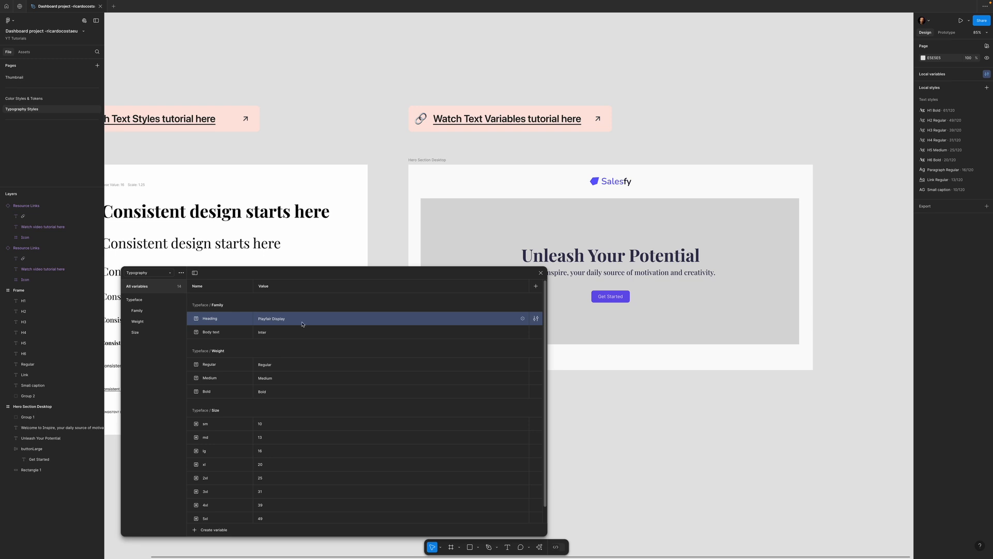
pyautogui.moveTo(291, 273); pyautogui.dragTo(519, 282)
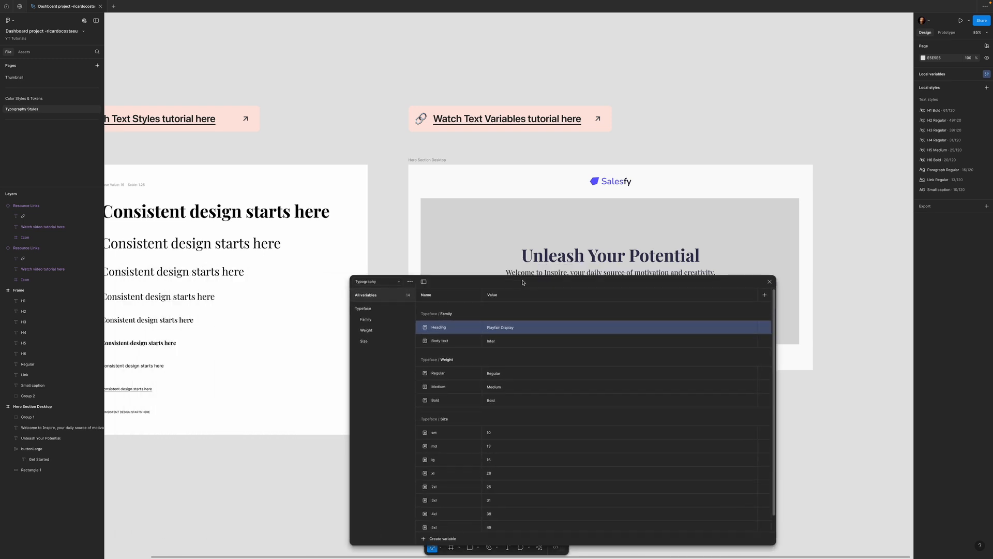
pyautogui.hscroll(-4, 182, 401)
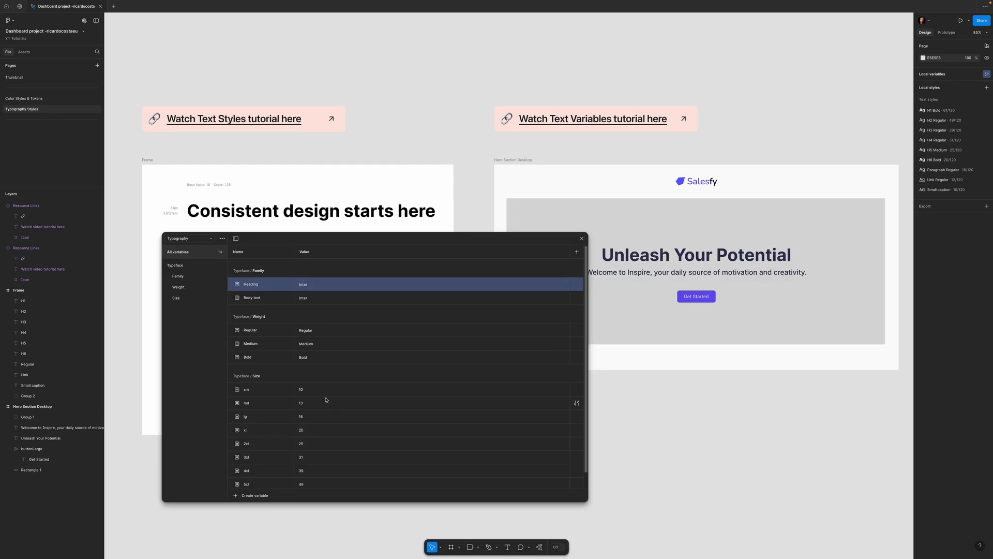
# - Try a value of 90 for the 6xl size variable, and undo the change
pyautogui.scroll(-1, 306, 487)
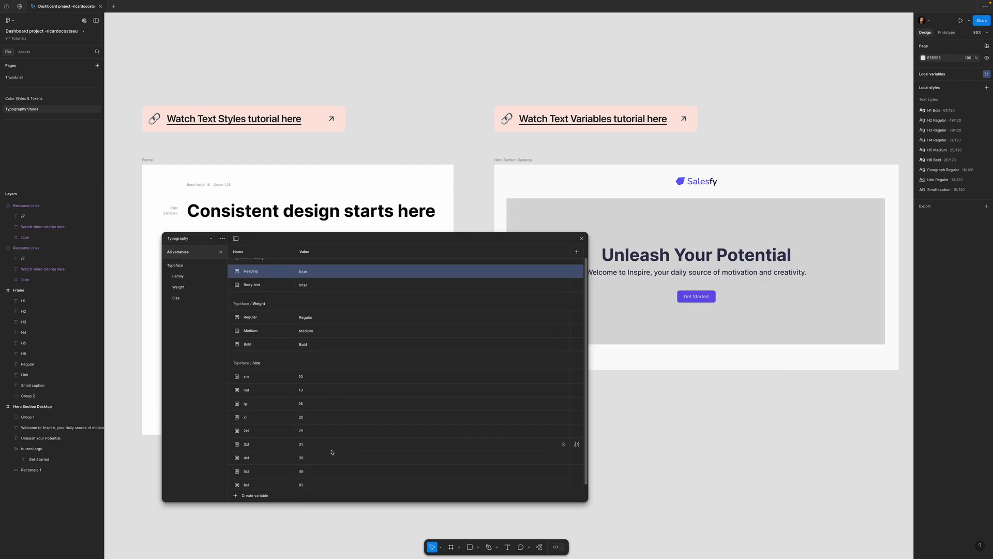
pyautogui.click(301, 481)
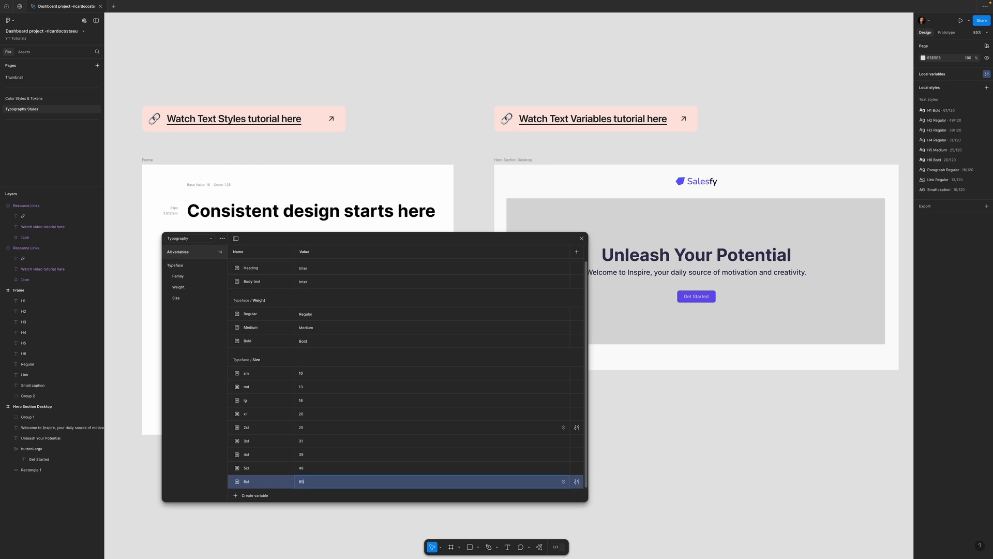
pyautogui.write('90')
pyautogui.press('Return')
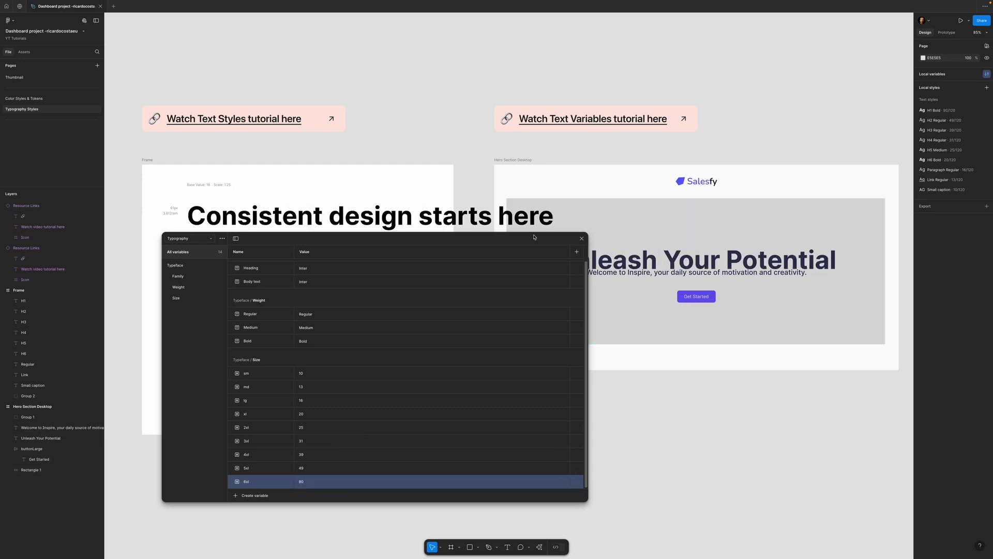
pyautogui.moveTo(517, 239)
pyautogui.mouseDown()
pyautogui.moveTo(554, 432)
pyautogui.moveTo(530, 226)
pyautogui.mouseUp()
pyautogui.hotkey('ctrl', 'z')
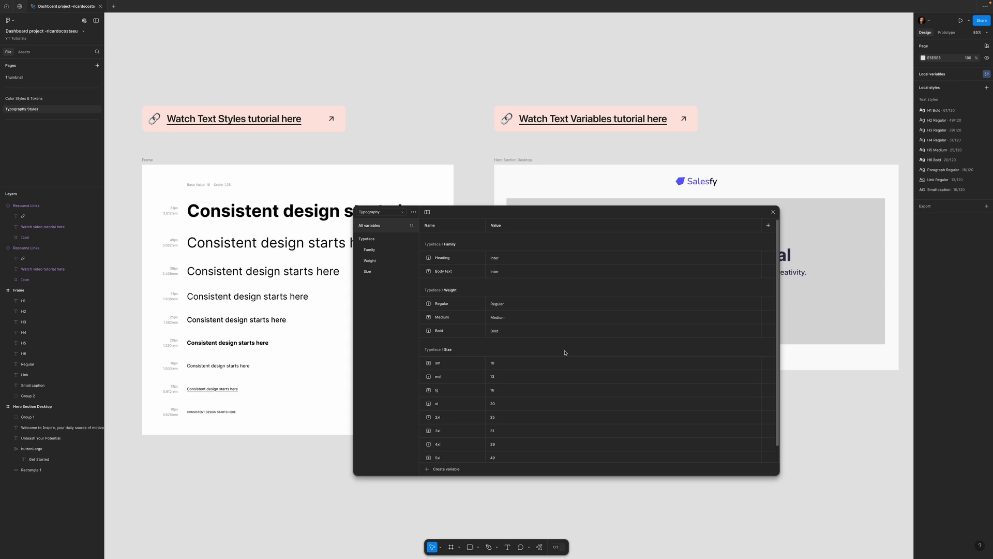
# - Add a second mode to the Typography size variables and name the two modes Desktop and Mobile
pyautogui.moveTo(523, 211); pyautogui.dragTo(424, 174)
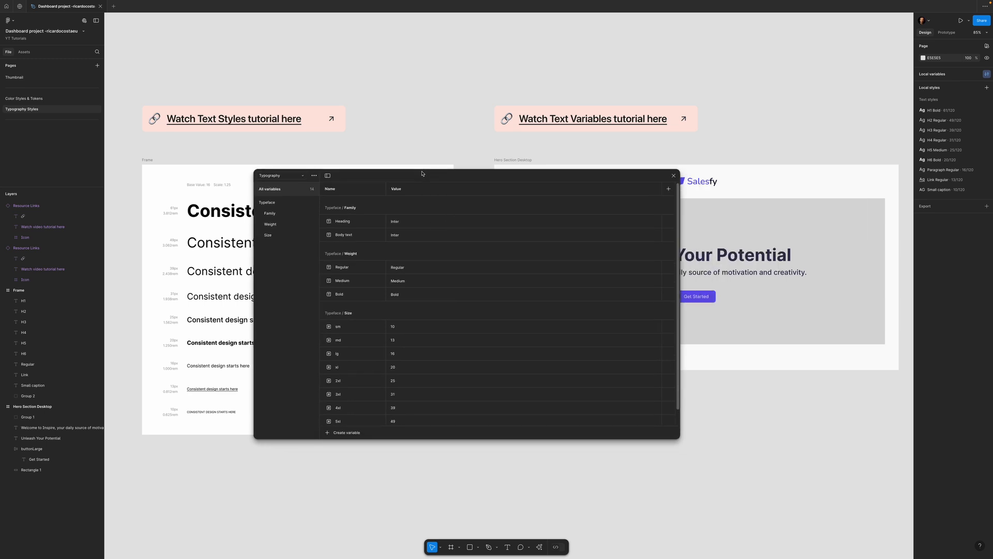
pyautogui.click(273, 236)
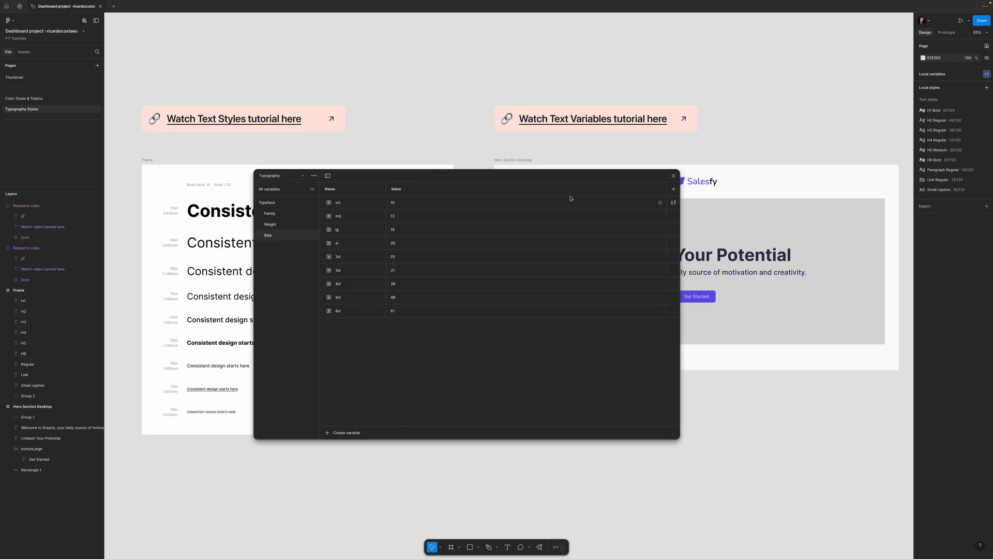
pyautogui.click(674, 190)
pyautogui.doubleClick(402, 190)
pyautogui.write('Desktop')
pyautogui.press('Return')
pyautogui.doubleClick(475, 191)
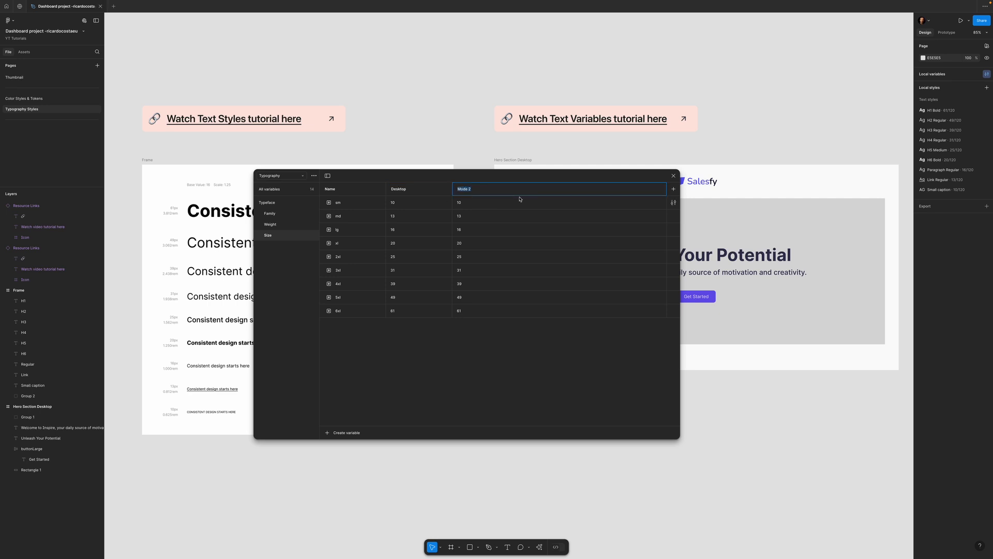
pyautogui.write('mobile')
pyautogui.press('Return')
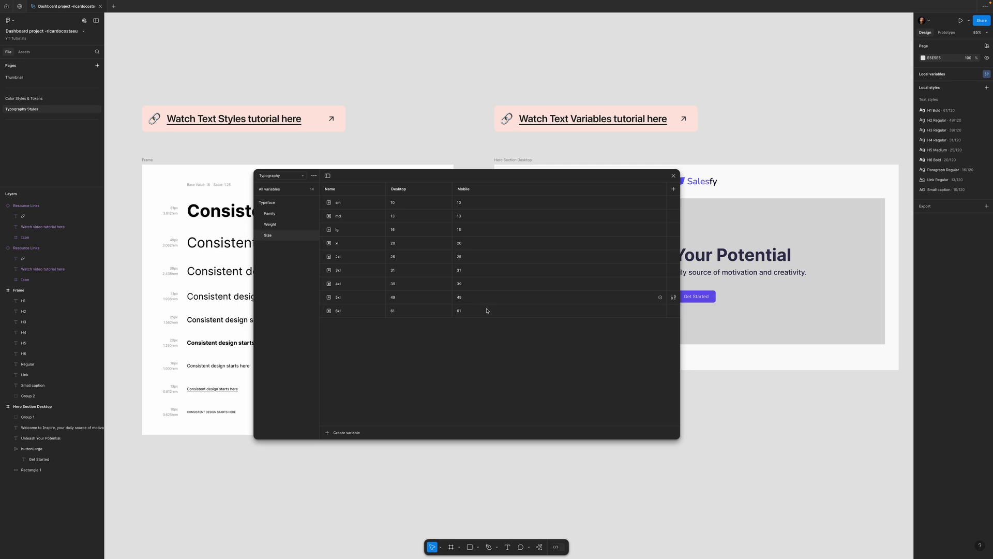
# - Set the Mobile mode values to 39 for the 6xl size variable and 16 for 2xl, and close the variables window
pyautogui.click(454, 315)
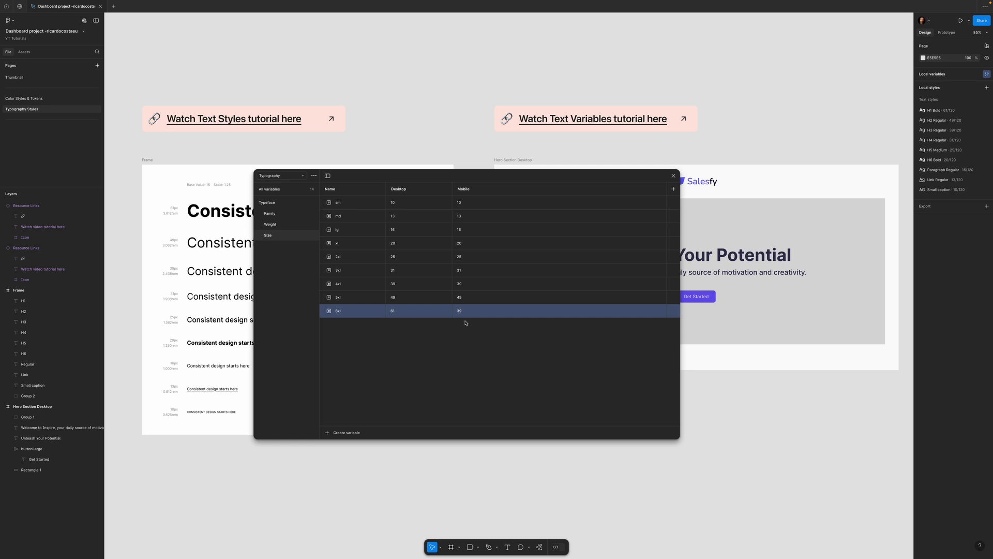
pyautogui.click(460, 259)
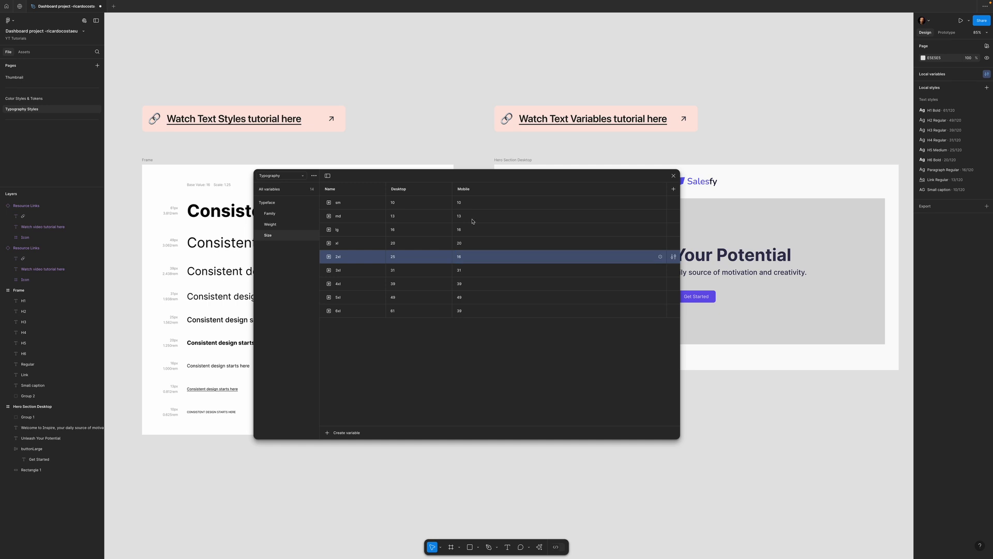
pyautogui.moveTo(680, 175); pyautogui.dragTo(610, 177)
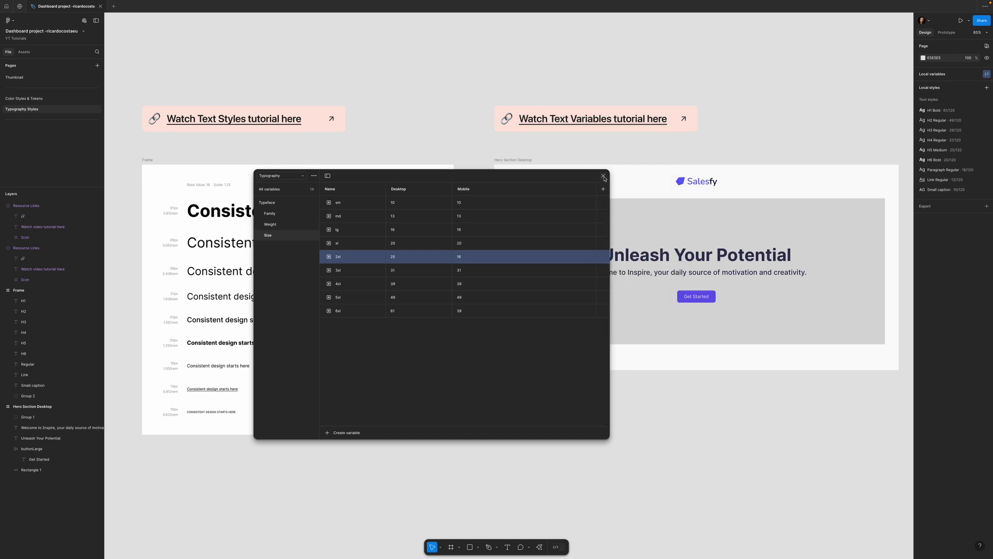
pyautogui.click(603, 176)
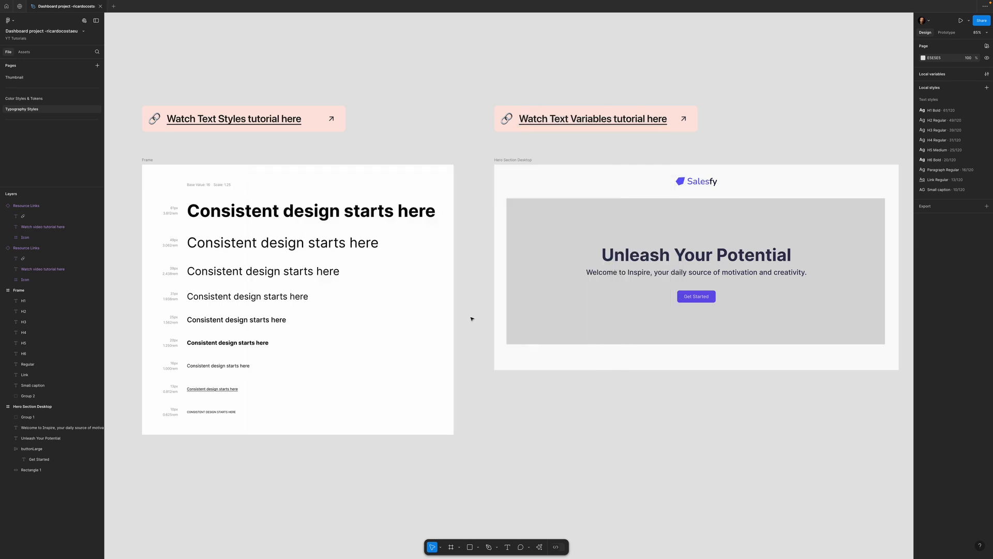
# - Apply the Typography collection's Desktop mode to the Hero Section Desktop frame
pyautogui.hscroll(8, 706, 420)
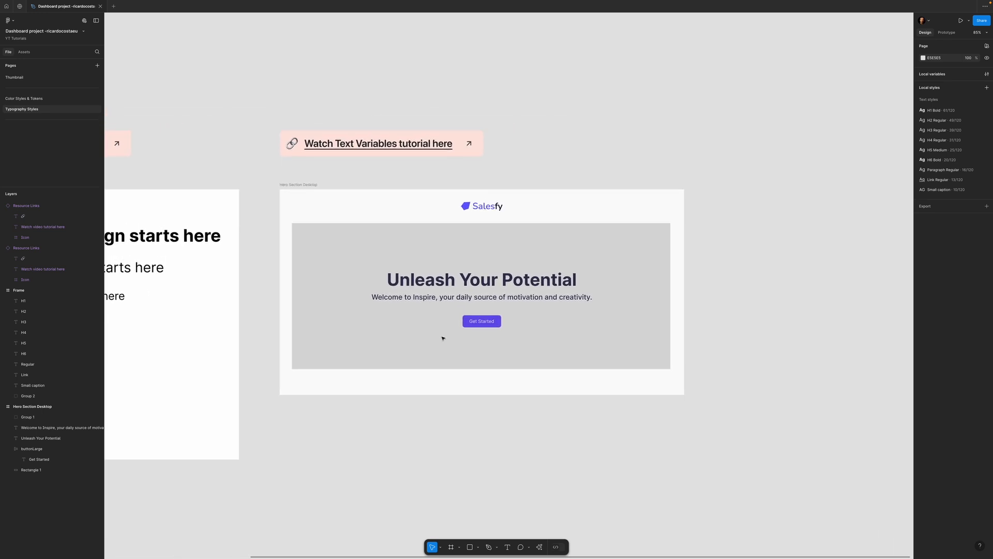
pyautogui.click(308, 191)
pyautogui.click(309, 190)
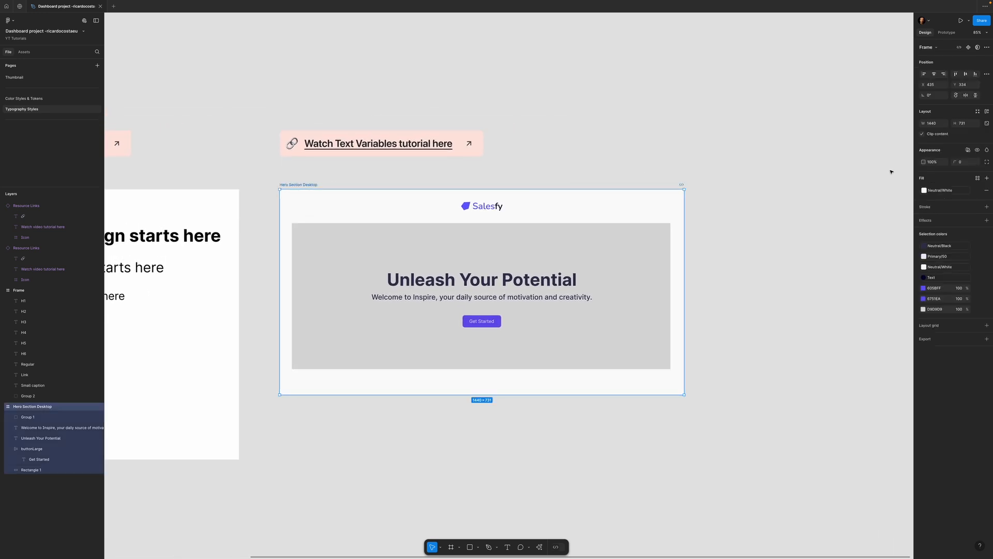
pyautogui.click(968, 150)
pyautogui.moveTo(947, 173)
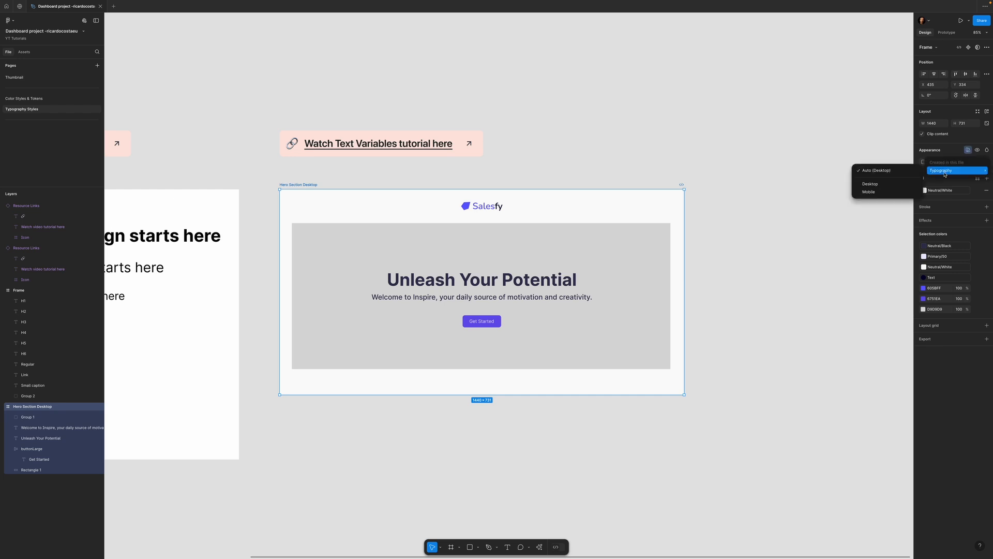
pyautogui.click(876, 185)
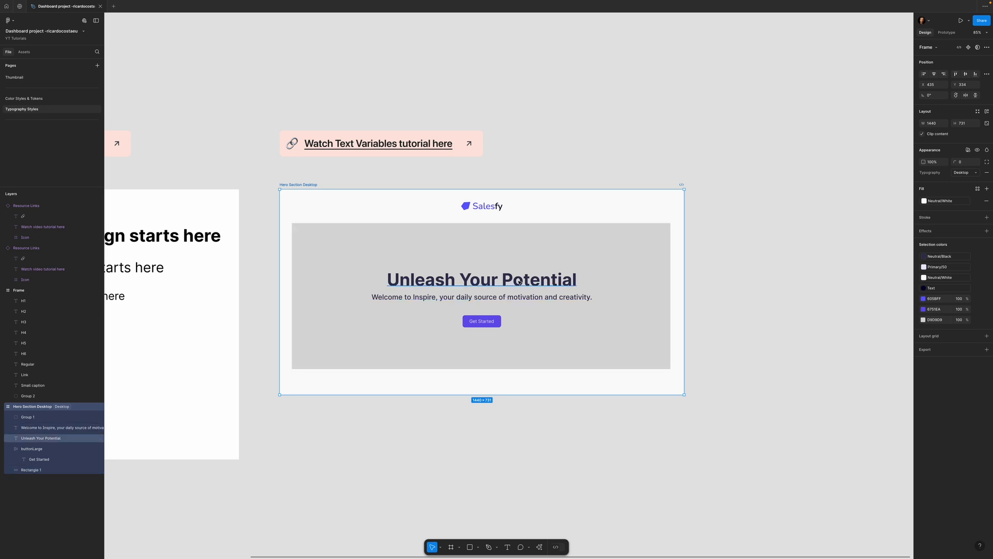
pyautogui.click(652, 168)
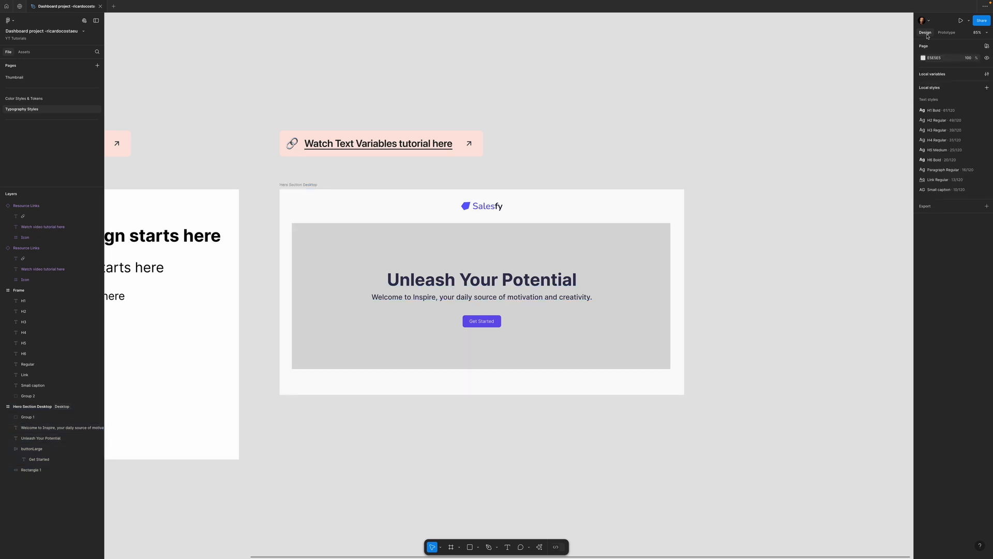
# - Create an iPhone 16 frame and align its upper edge with the Hero Section Desktop frame beside it
pyautogui.press('f')
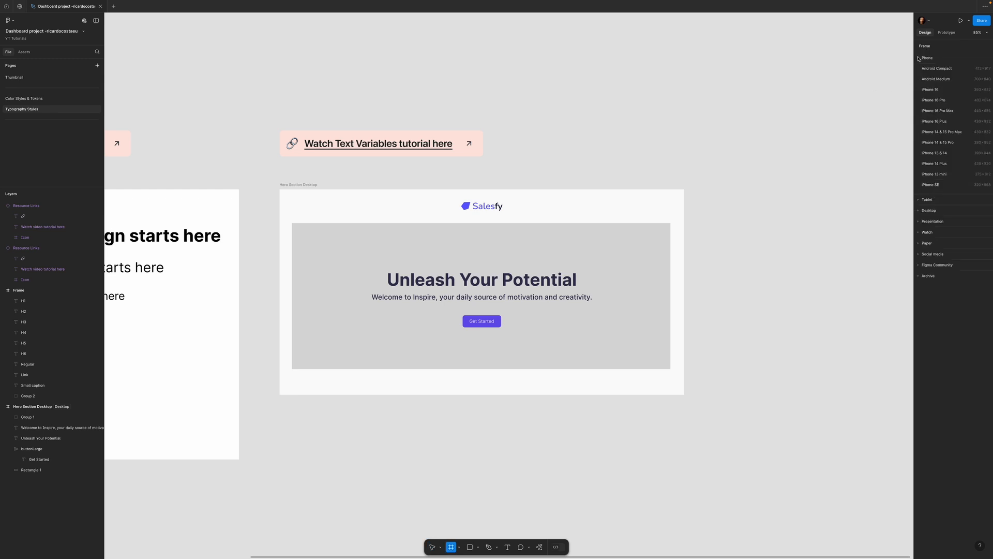
pyautogui.click(927, 57)
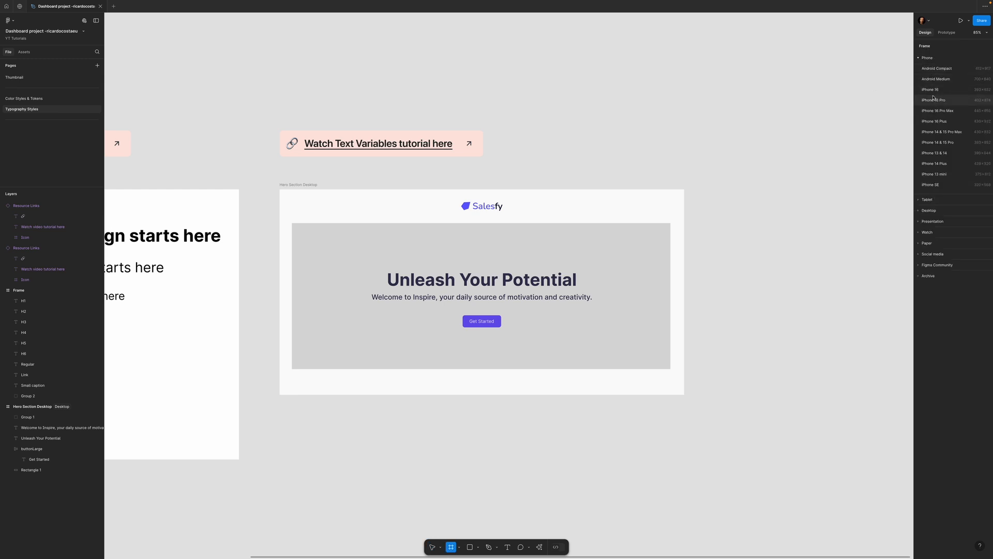
pyautogui.click(934, 90)
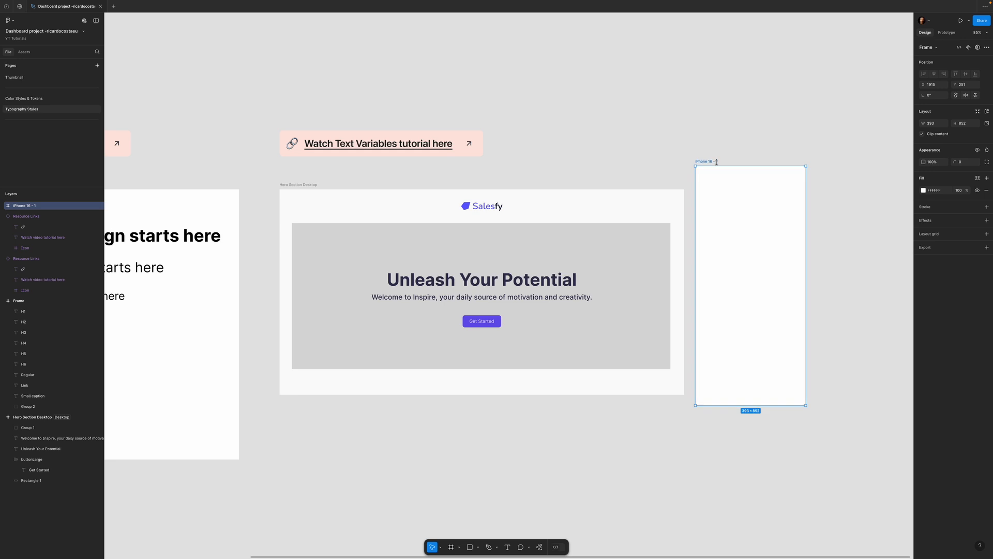
pyautogui.moveTo(715, 161); pyautogui.dragTo(729, 185)
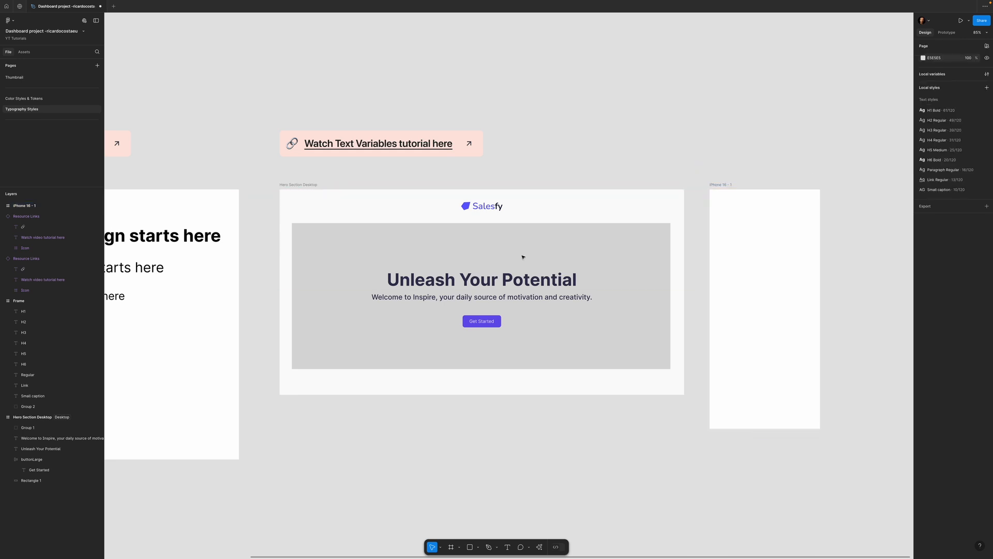
# - Copy the "Unleash Your Potential" heading and its subtitle into the iPhone 16 frame, narrowing both to about 382 wide to fit
pyautogui.click(476, 282)
pyautogui.keyDown('shift'); pyautogui.click(477, 299); pyautogui.keyUp('shift')
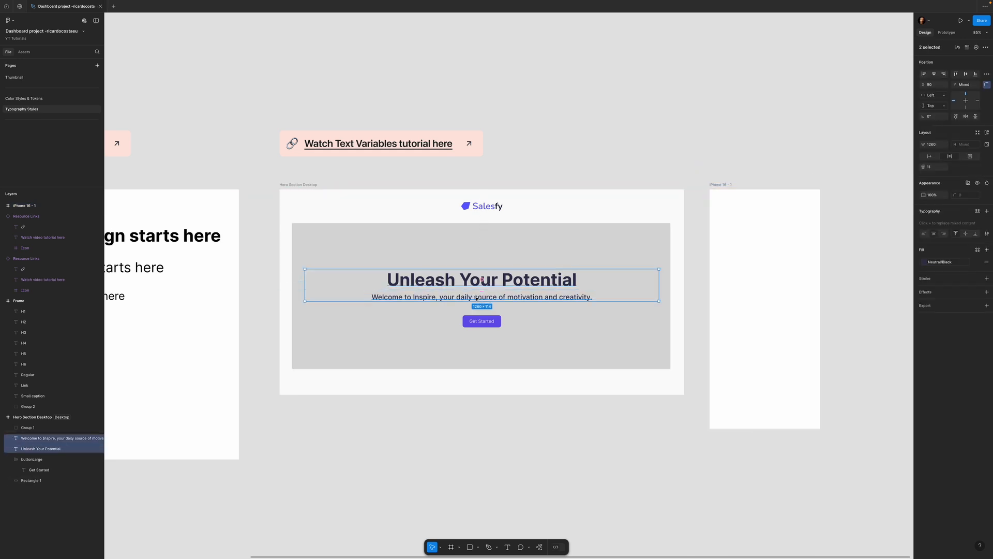
pyautogui.hotkey('ctrl', 'c')
pyautogui.click(729, 186)
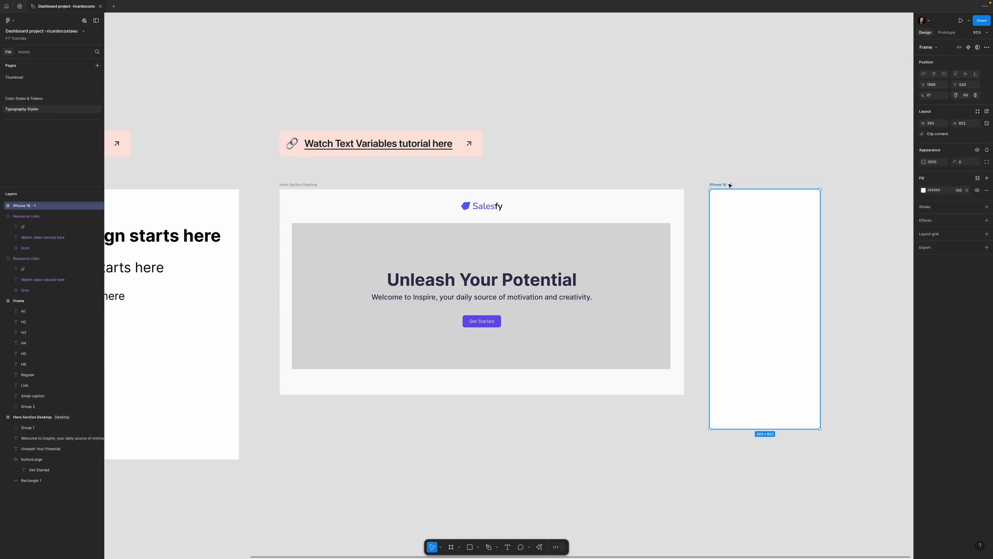
pyautogui.hotkey('ctrl', 'v')
pyautogui.moveTo(802, 304); pyautogui.dragTo(755, 312)
pyautogui.click(747, 375)
pyautogui.keyDown('shift'); pyautogui.click(781, 309); pyautogui.keyUp('shift')
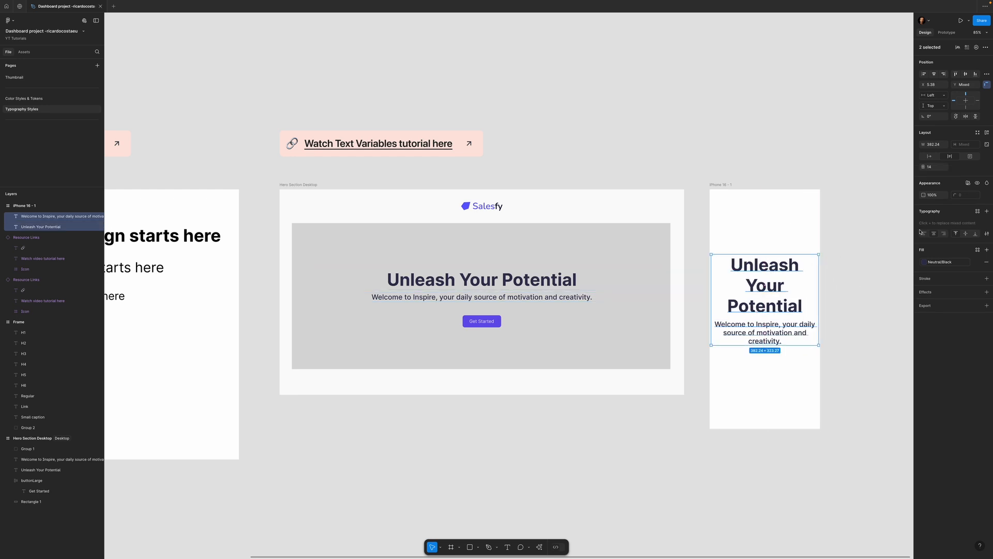
# - Inspect the text style applied to the "Unleash Your Potential" heading in the iPhone 16 frame
pyautogui.click(821, 169)
pyautogui.click(798, 286)
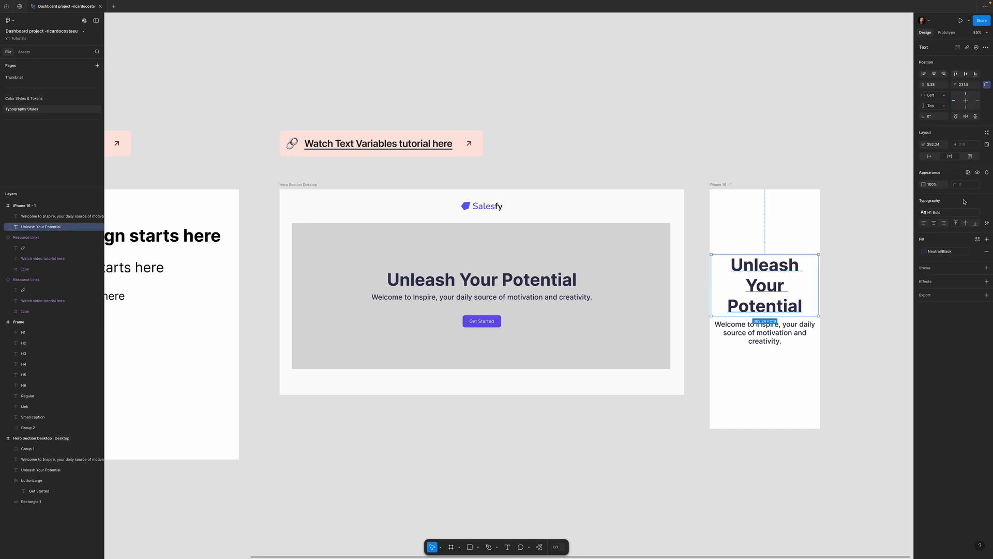
pyautogui.click(945, 213)
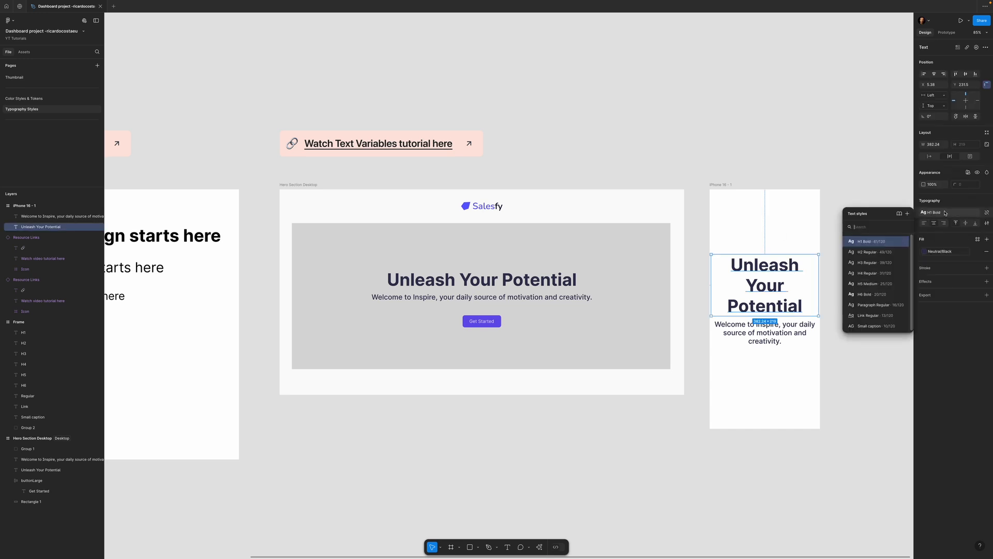
pyautogui.click(768, 228)
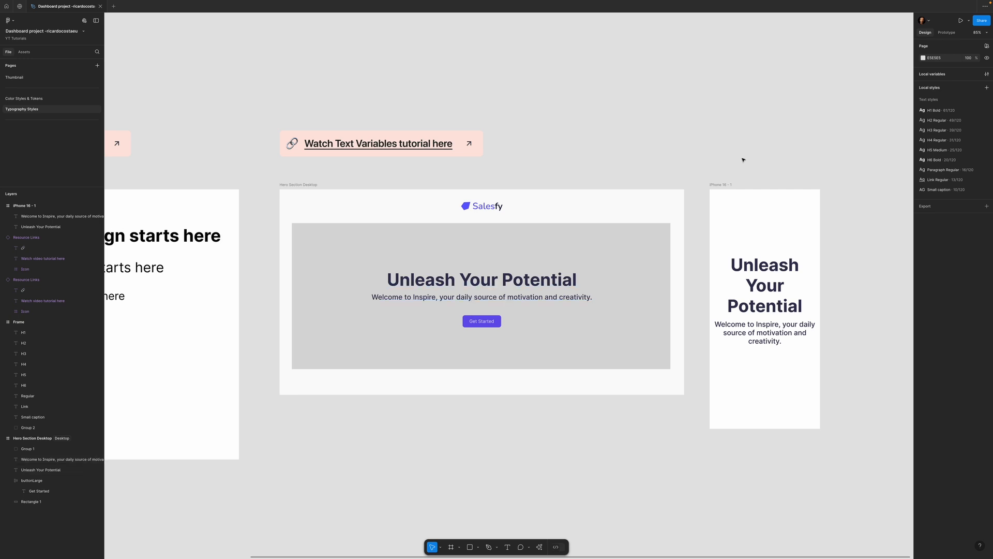
# - Apply the Typography collection's Mobile mode to the iPhone 16 frame and move its subtitle up to just below the heading
pyautogui.click(726, 186)
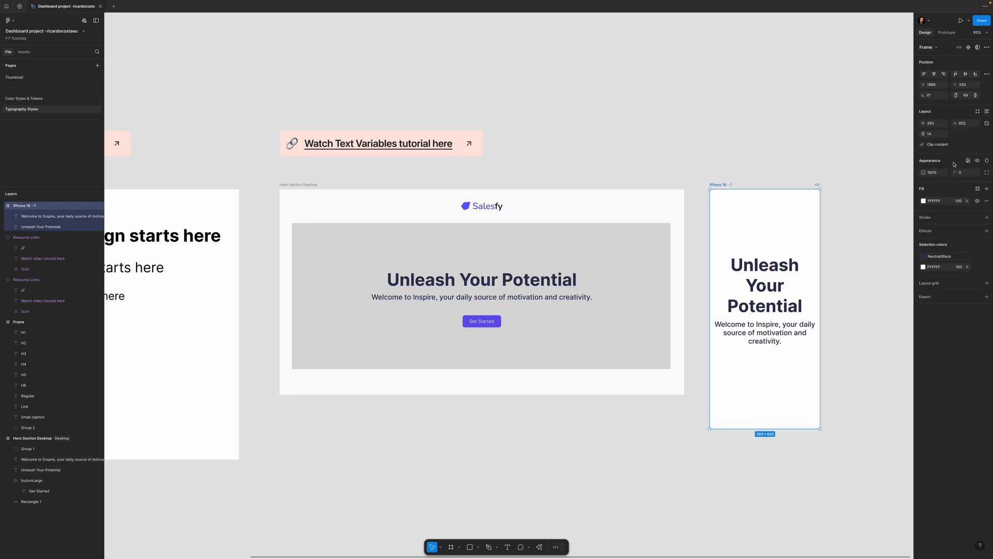
pyautogui.click(969, 161)
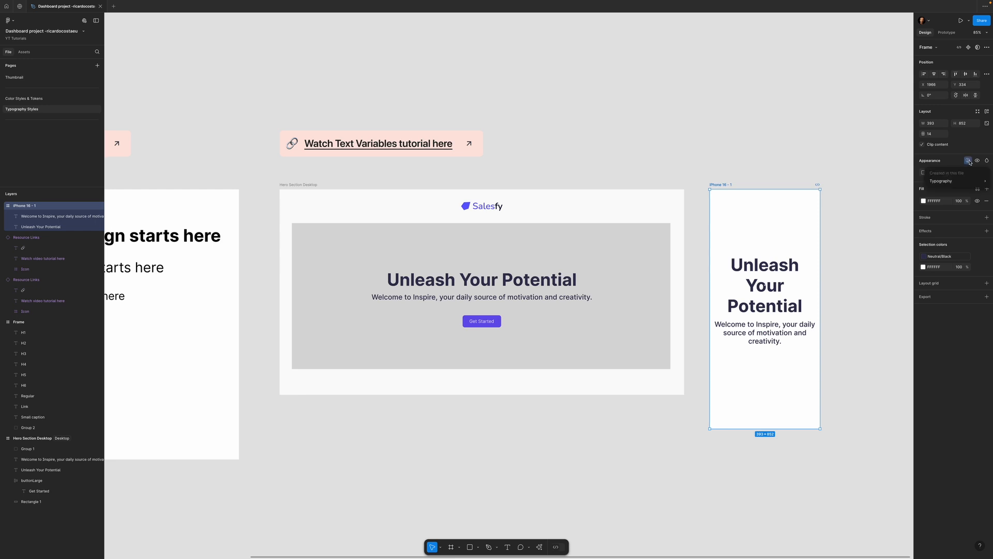
pyautogui.moveTo(951, 183)
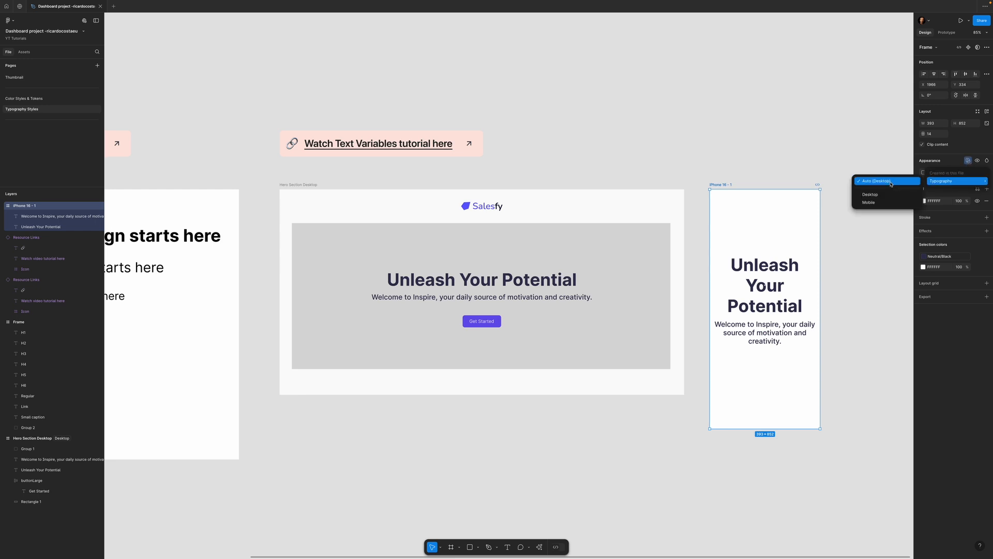
pyautogui.click(875, 202)
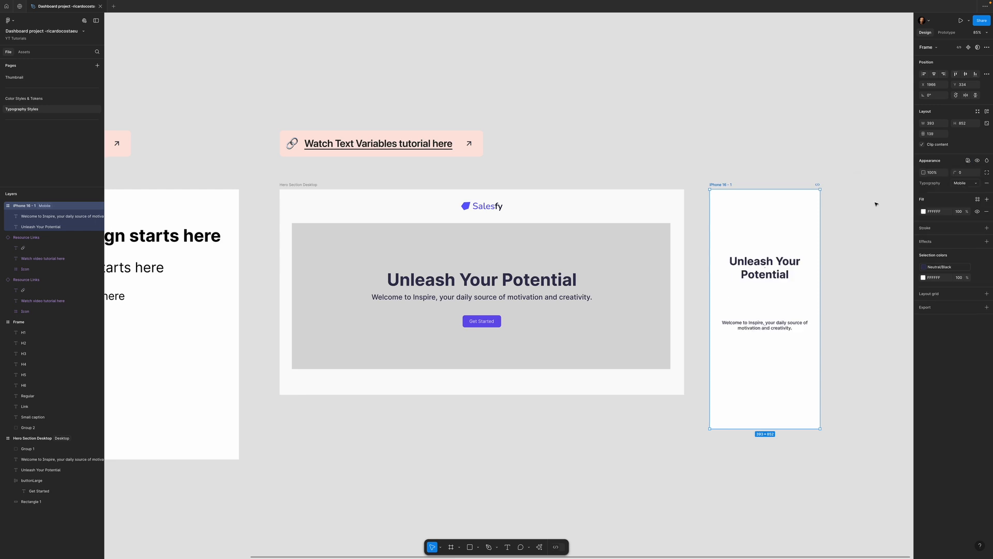
pyautogui.click(859, 309)
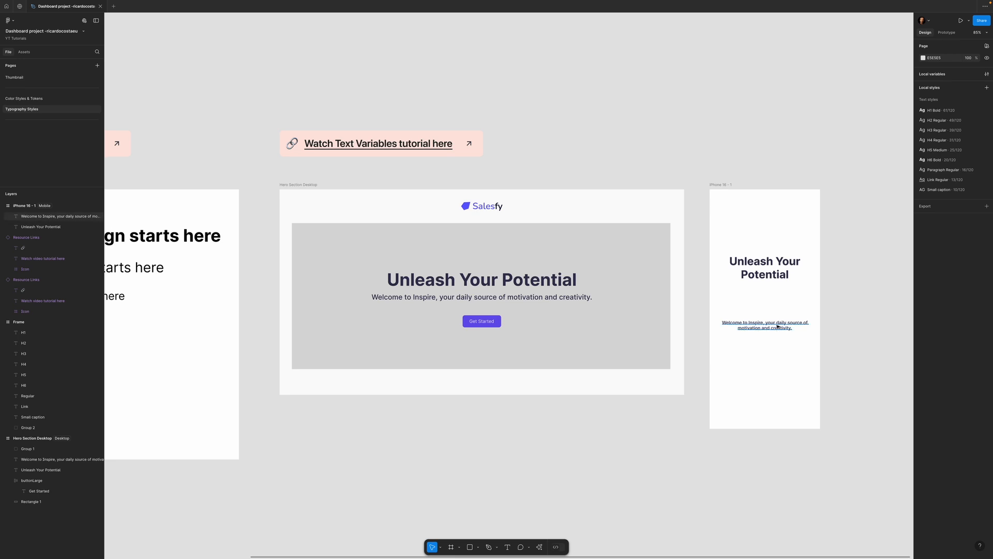
pyautogui.moveTo(777, 327); pyautogui.dragTo(779, 293)
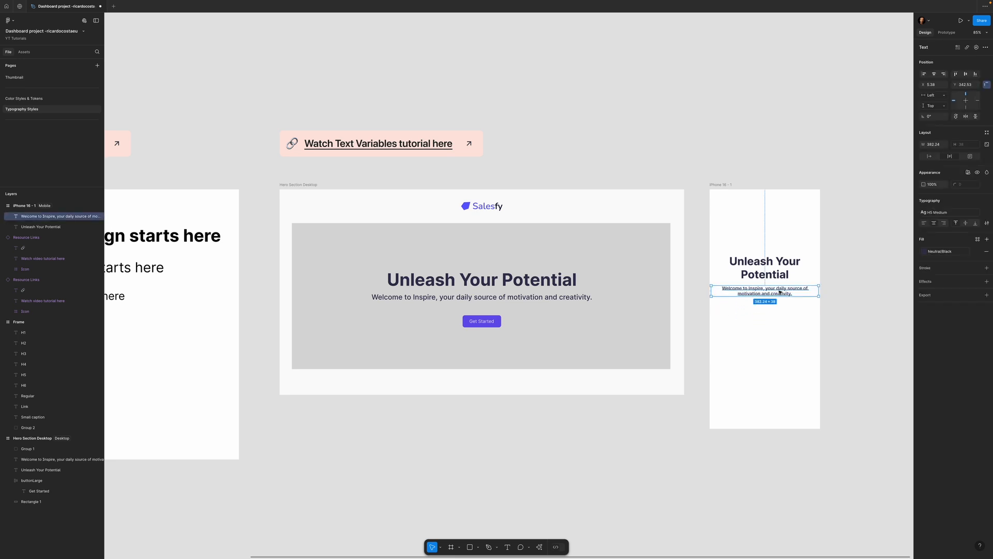
pyautogui.click(854, 262)
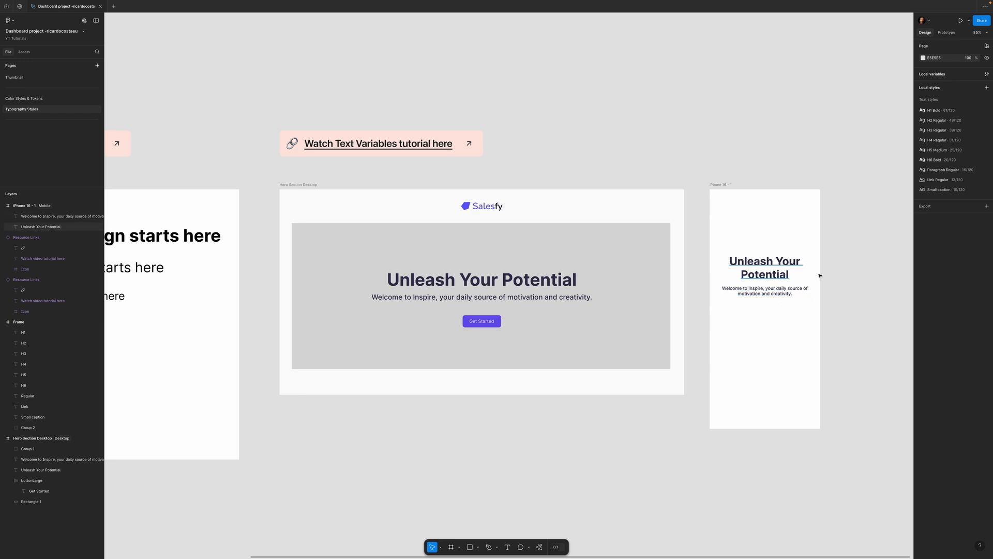
# - Open the H1 Bold text style of the iPhone 16 frame's "Unleash Your Potential" heading to examine its properties
pyautogui.click(778, 274)
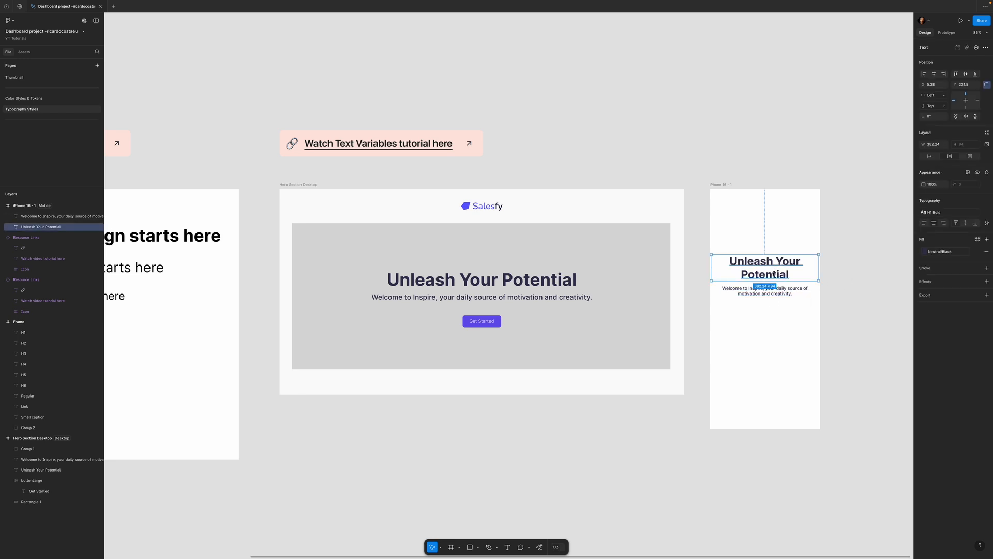
pyautogui.click(953, 213)
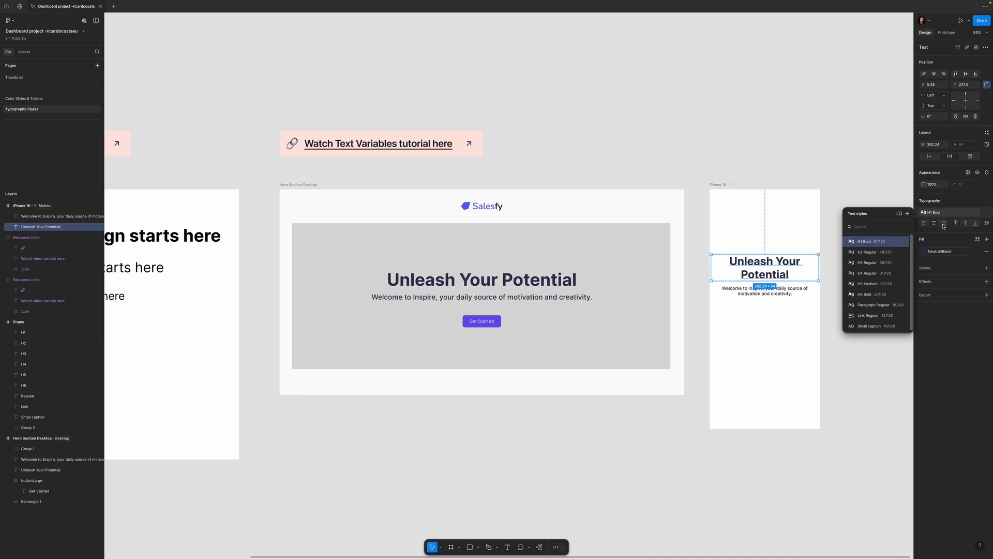
pyautogui.click(902, 242)
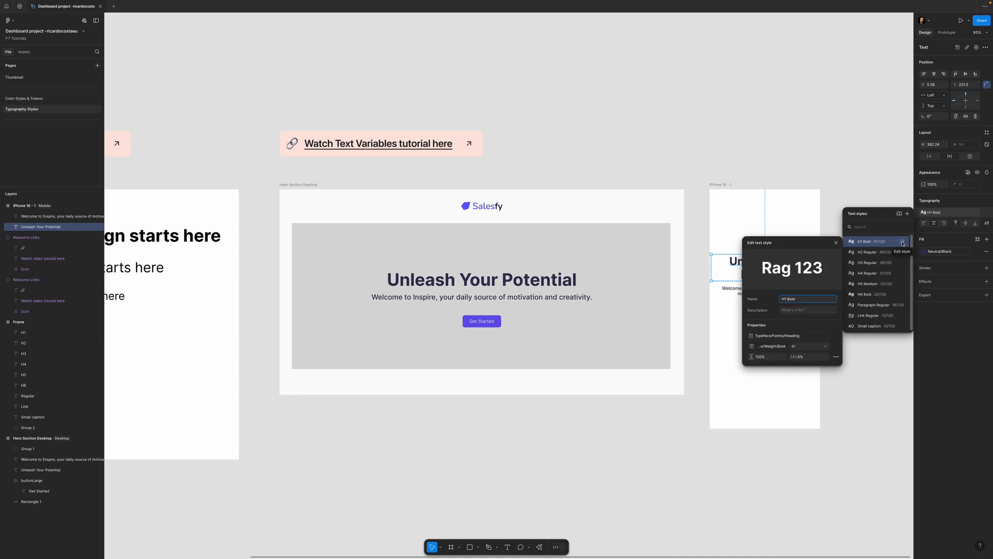